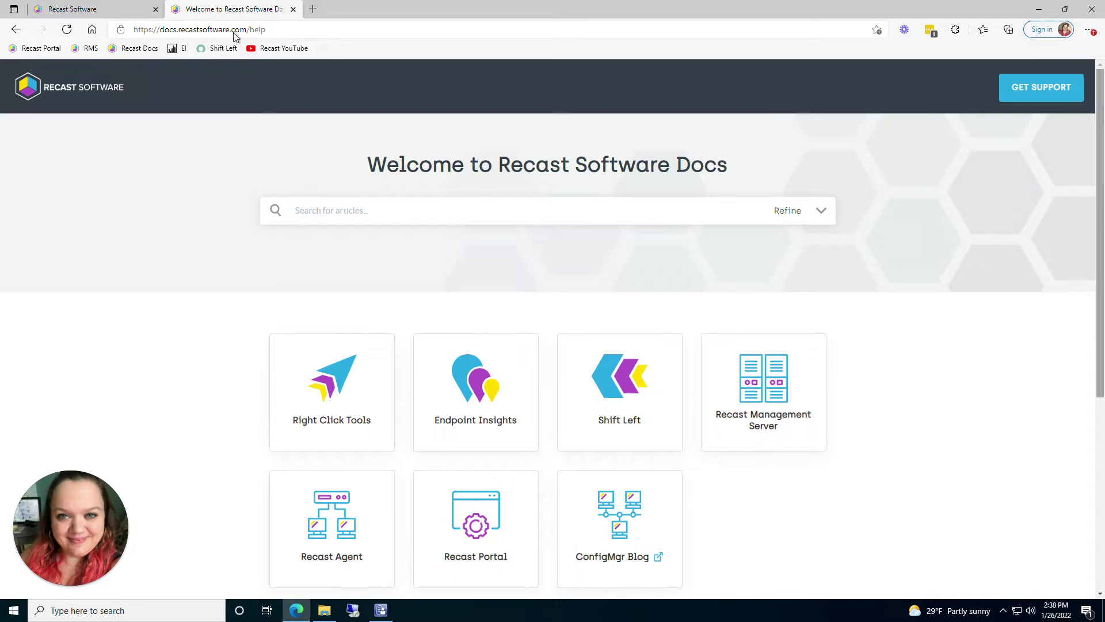
Open the Kiosk Manager article in the documentation for Right Click Tools' Kiosk Management features
click(365, 370)
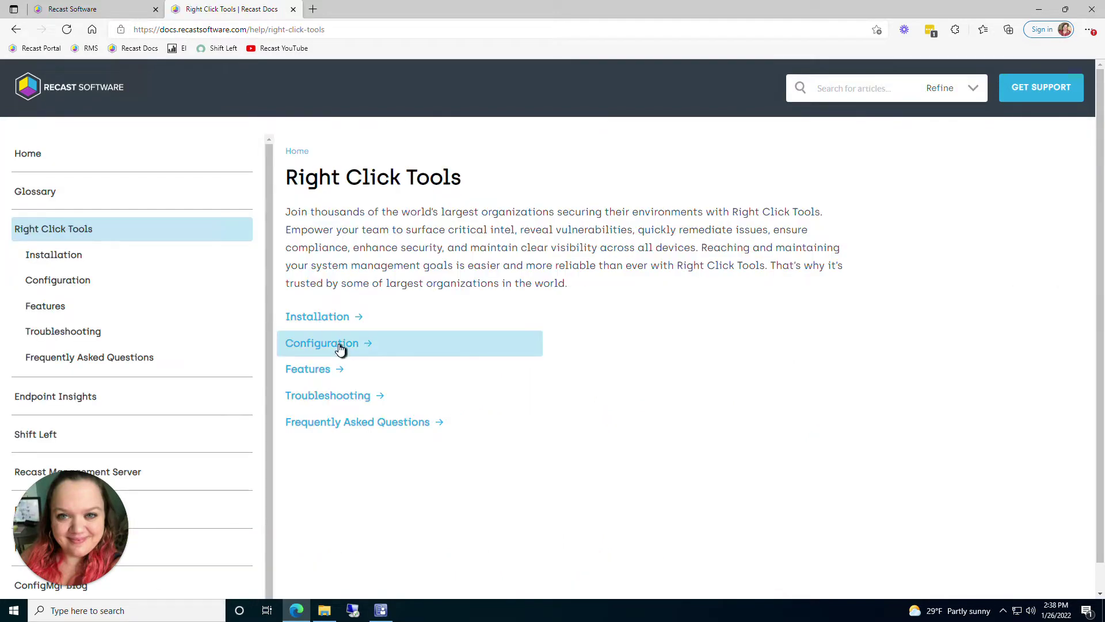
click(323, 370)
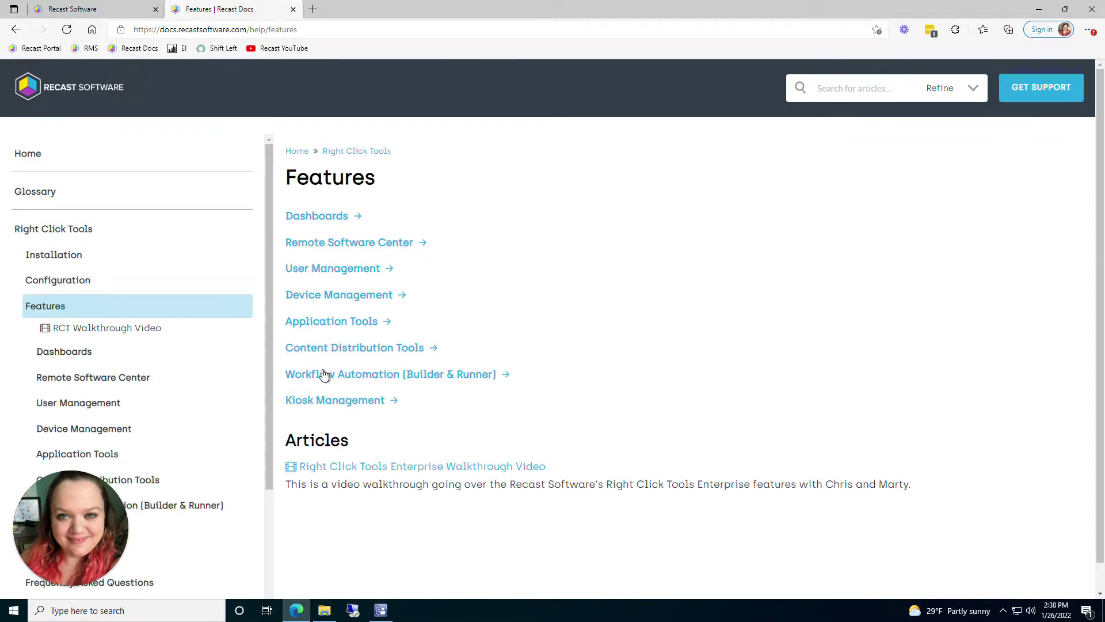
click(329, 400)
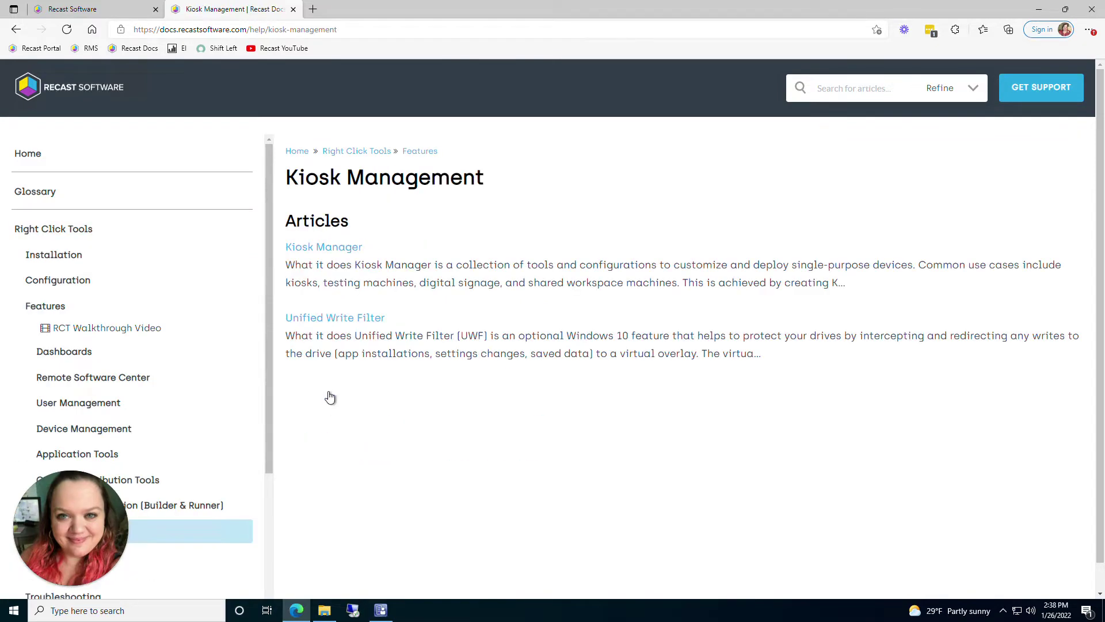
click(333, 248)
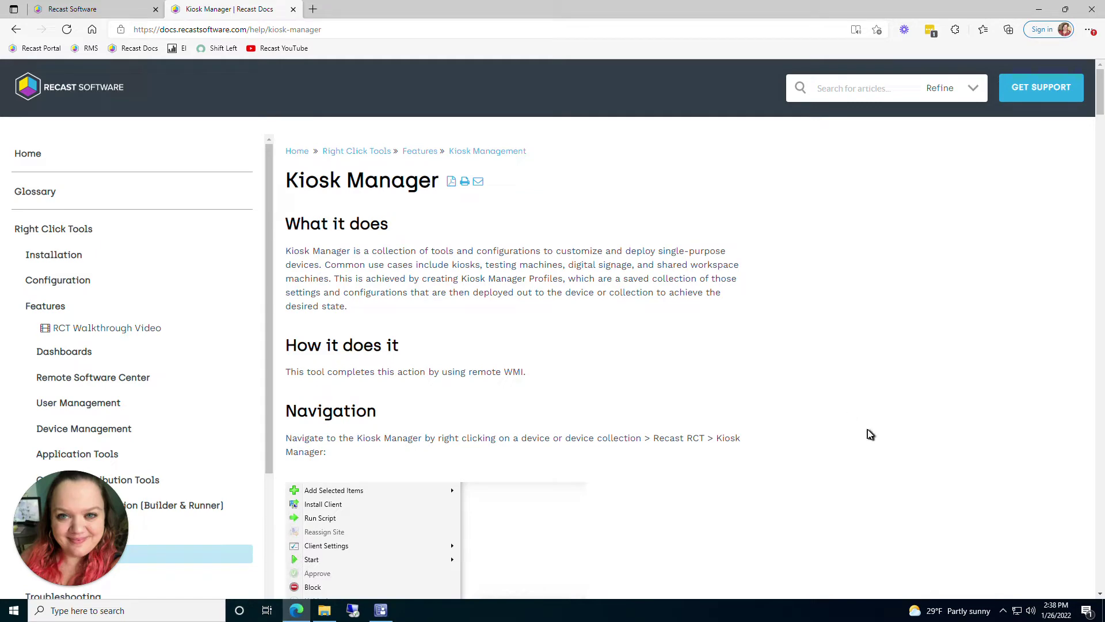
Switch to Configuration Manager and open Kiosk Manager's Manage Profiles tool for the device CS-DEMO-03
click(382, 610)
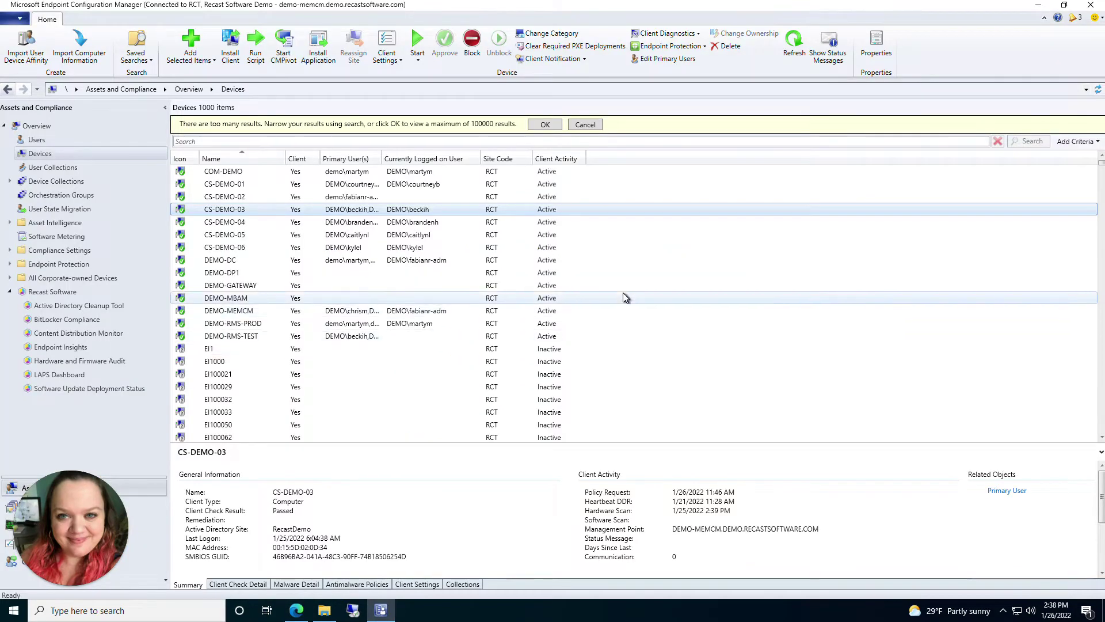
right_click(280, 215)
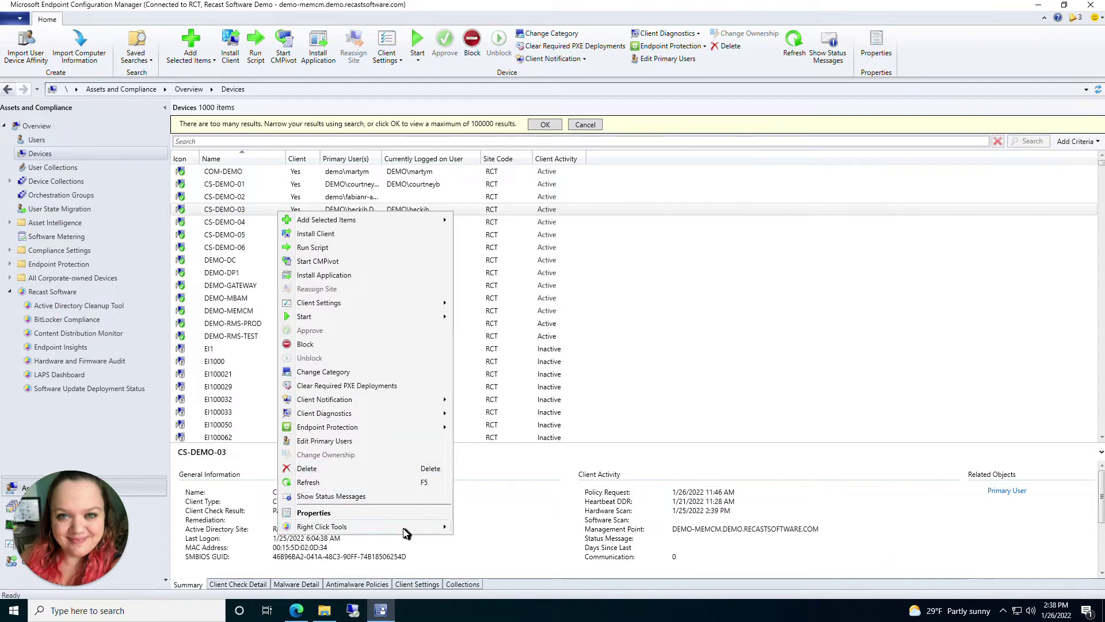
mouse_move(428, 531)
mouse_move(527, 442)
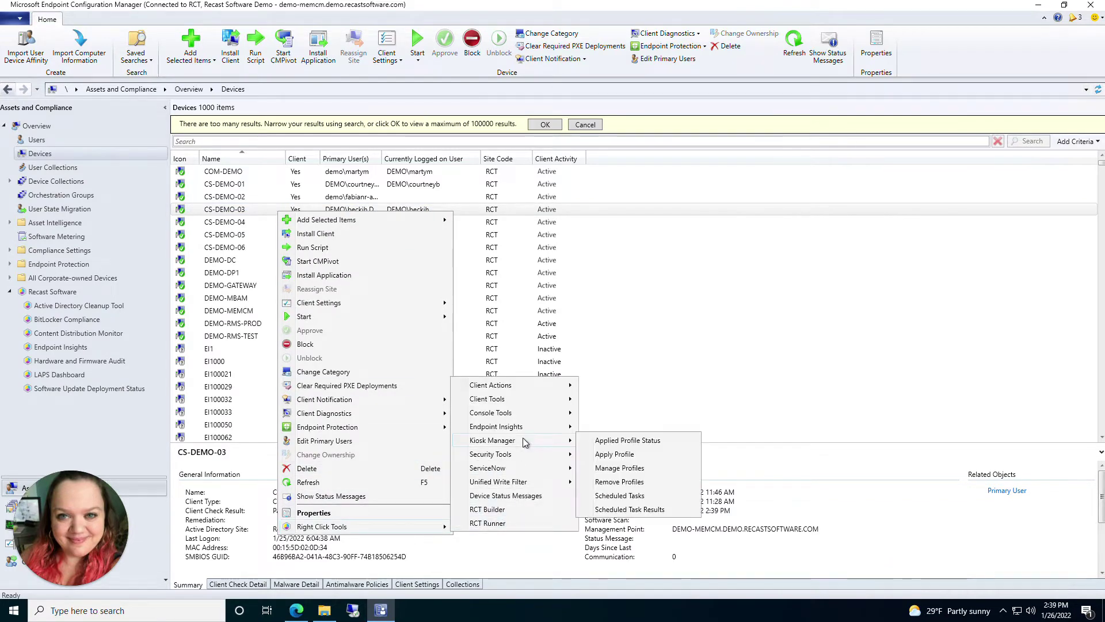
click(656, 472)
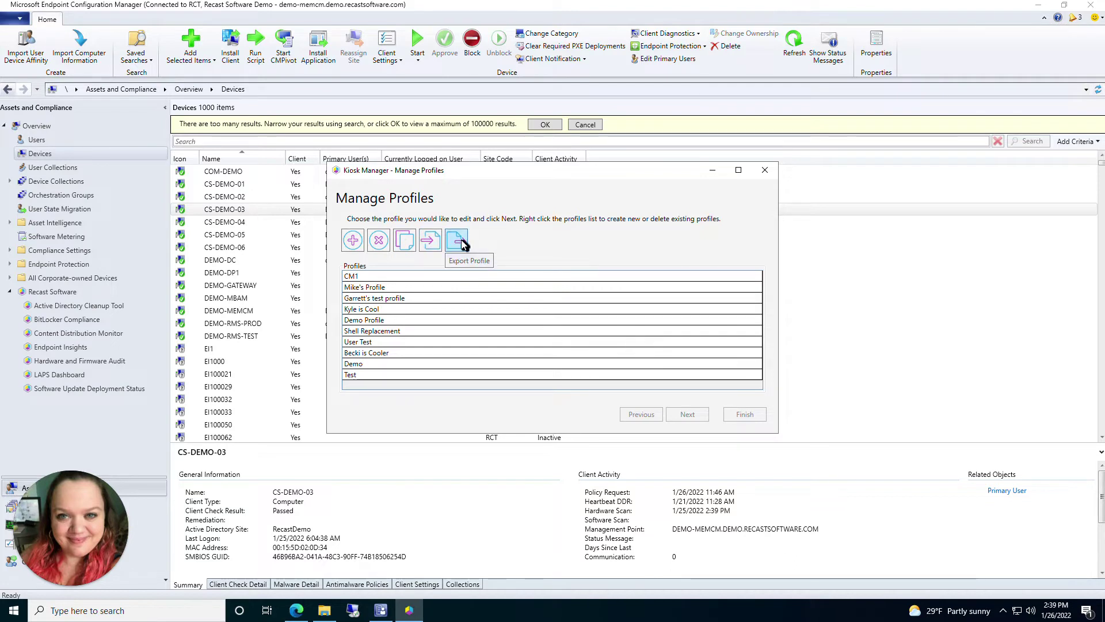
Create a new kiosk profile named TestProfile and proceed to its configuration selection
click(354, 243)
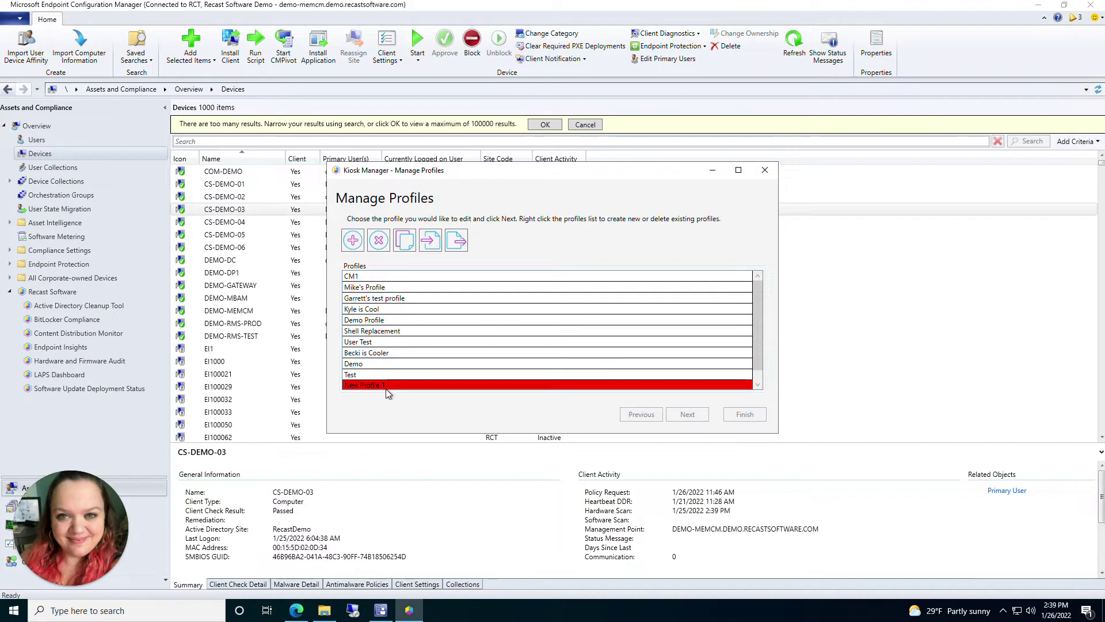
click(385, 387)
click(391, 375)
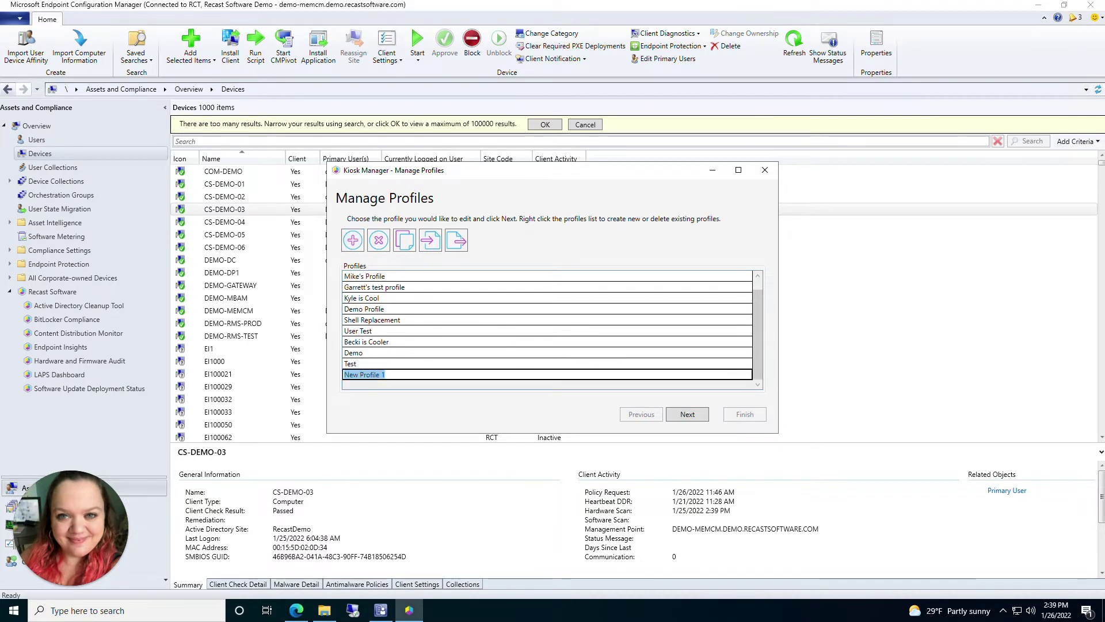
text(TestP)
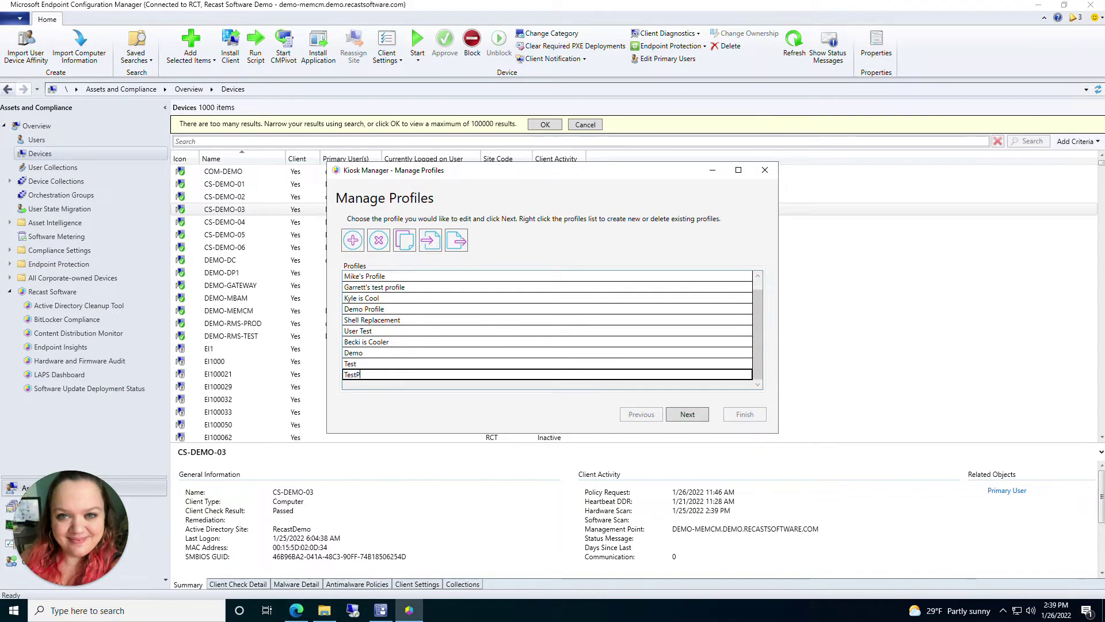
text(rofile)
click(680, 414)
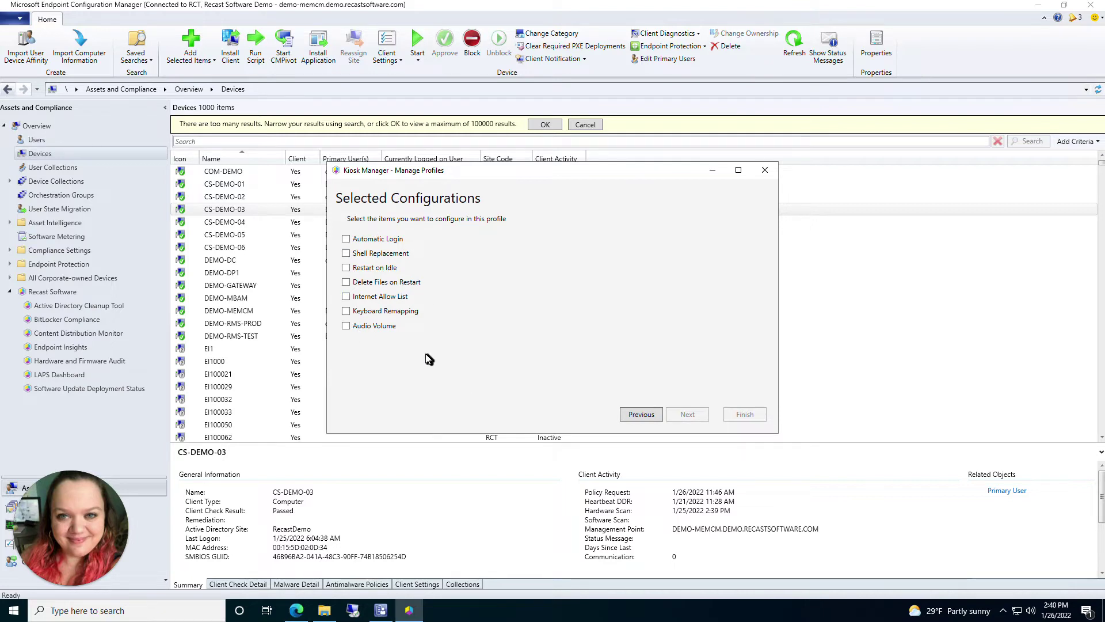
Include Automatic Login, Shell Replacement, Restart on Idle, Delete Files on Restart, Internet Allow List, Keyboard Remapping and Audio Volume in the profile, and continue
click(346, 239)
click(346, 253)
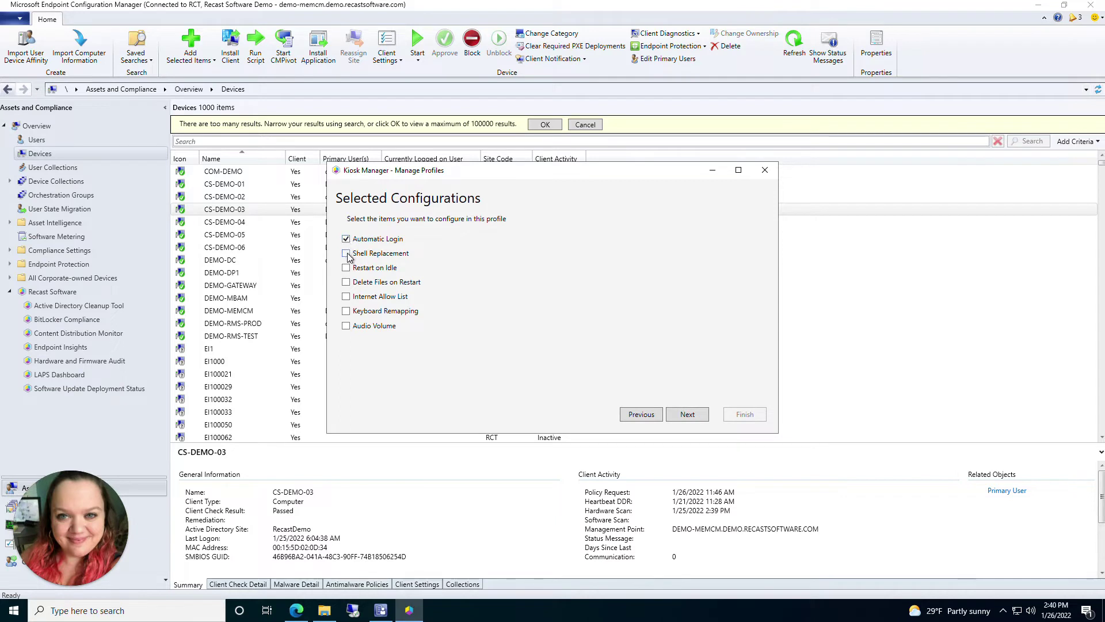
click(346, 267)
click(346, 282)
click(346, 296)
click(346, 311)
click(345, 326)
click(685, 414)
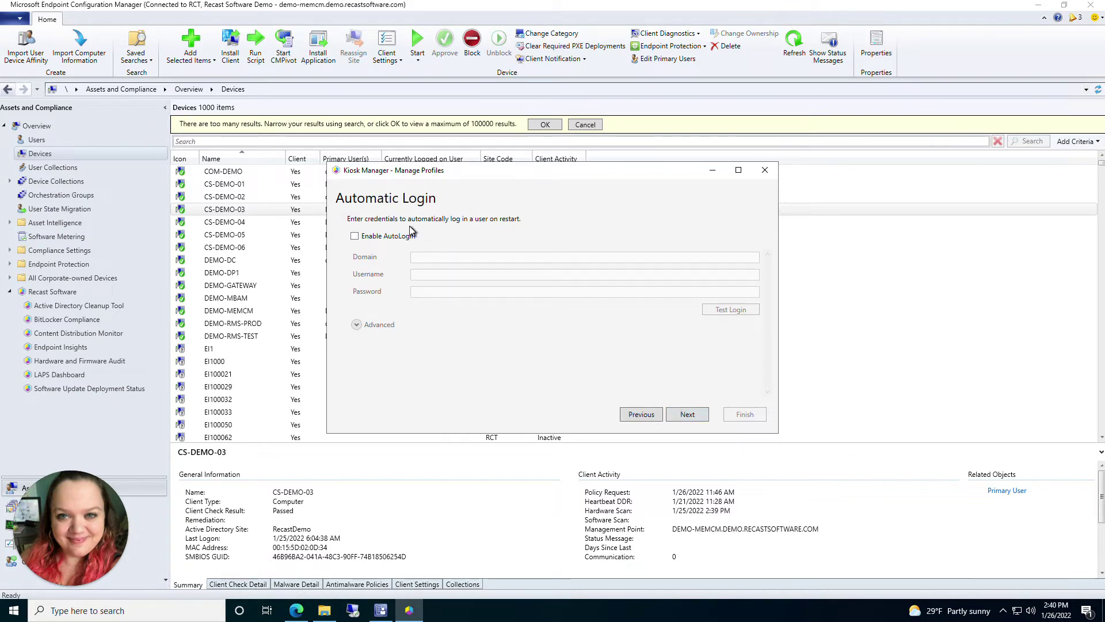
Enable AutoLogin for the profile, leaving the domain, username and password blank
click(357, 237)
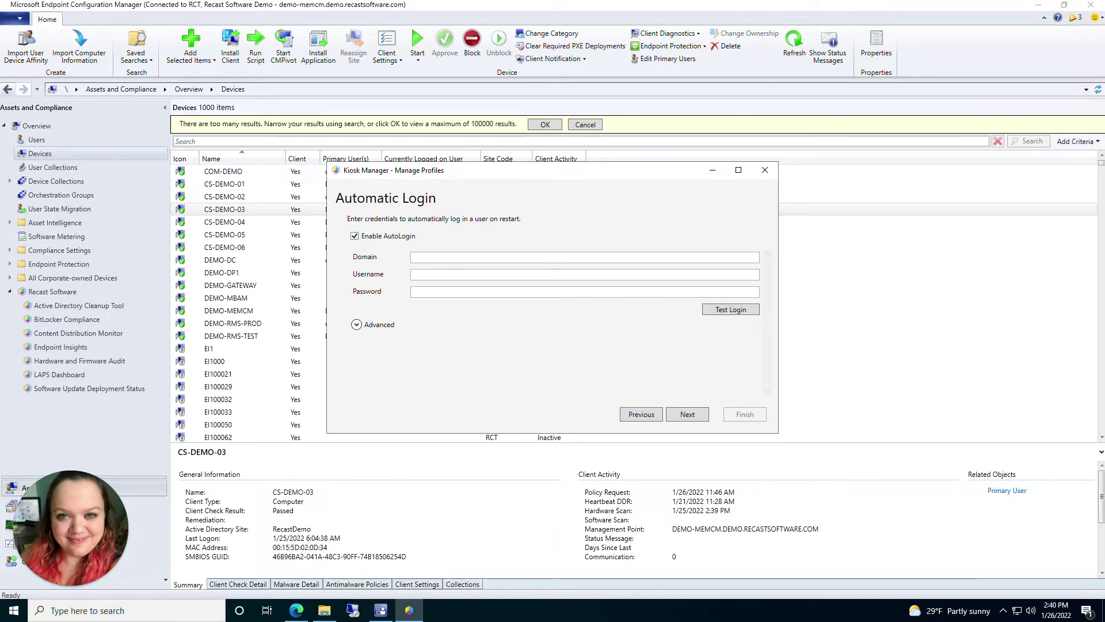
click(413, 258)
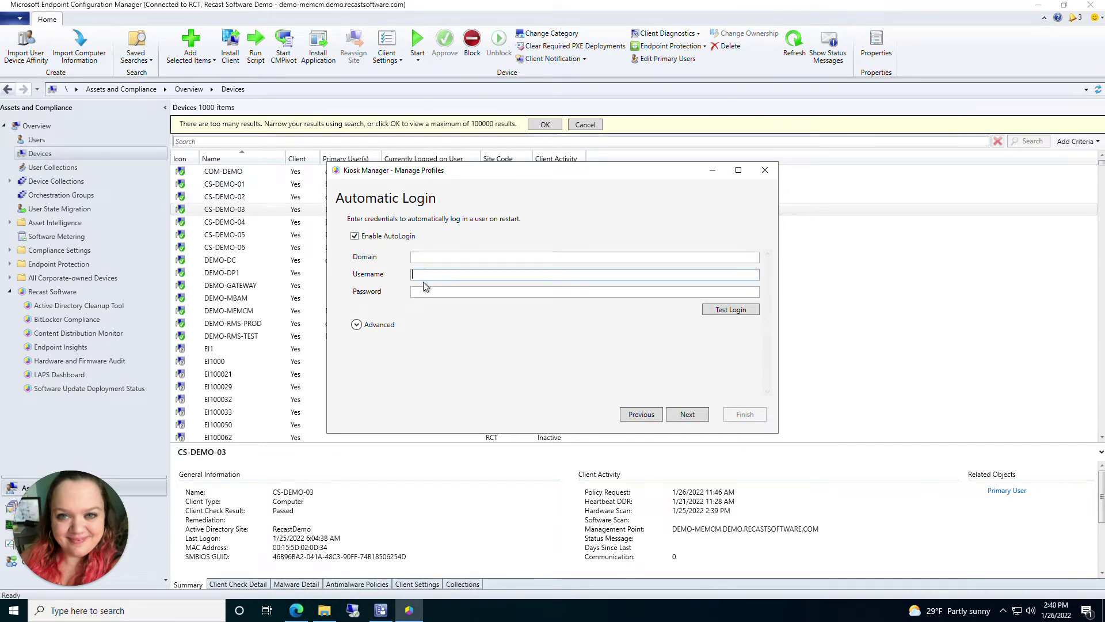
click(489, 292)
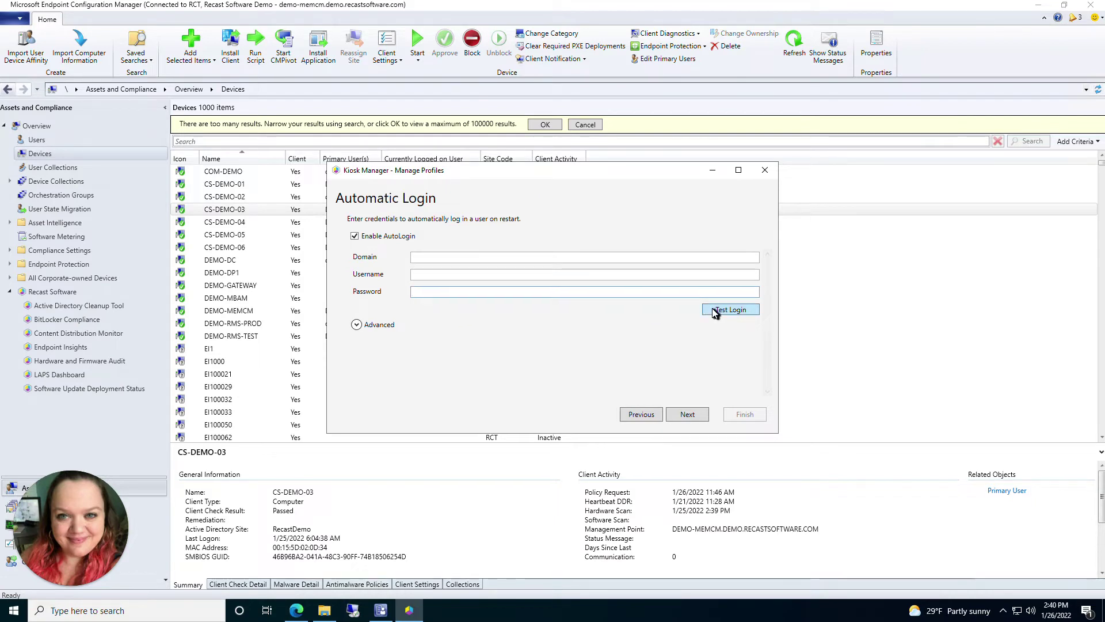
Try limiting the automatic login count to 5 in the advanced options, and turn the limit off again
click(357, 324)
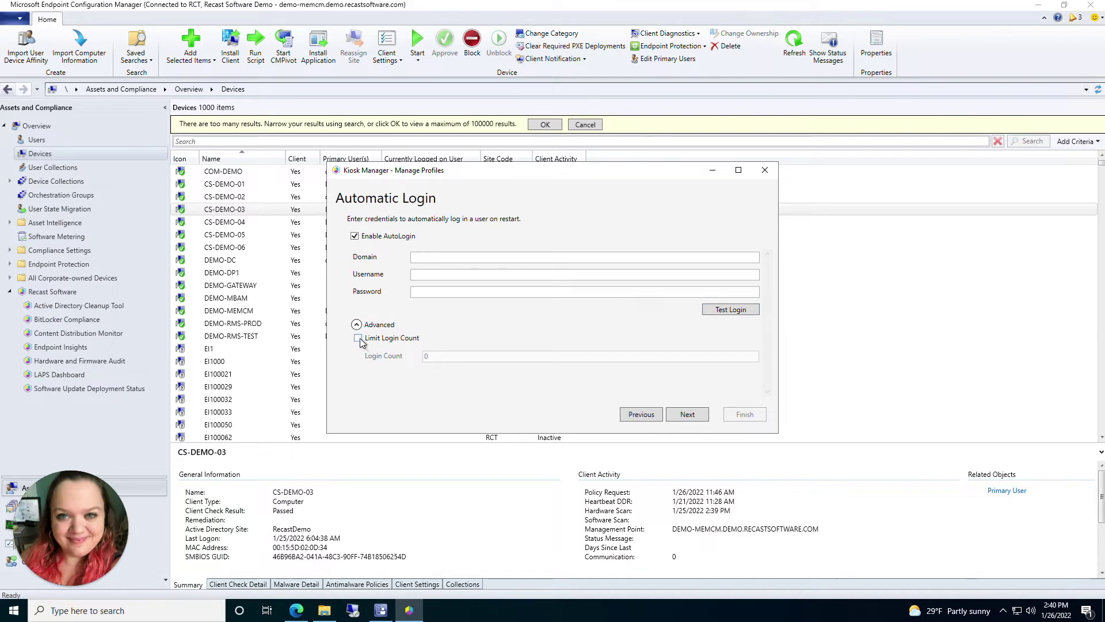
click(358, 338)
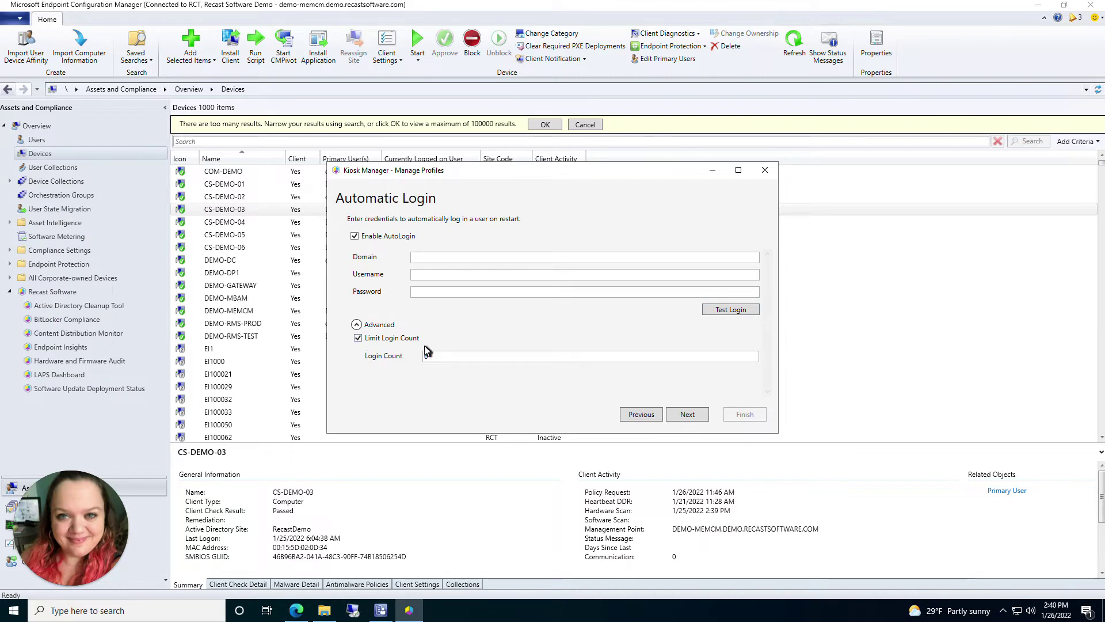
click(440, 355)
drag(442, 356, 417, 358)
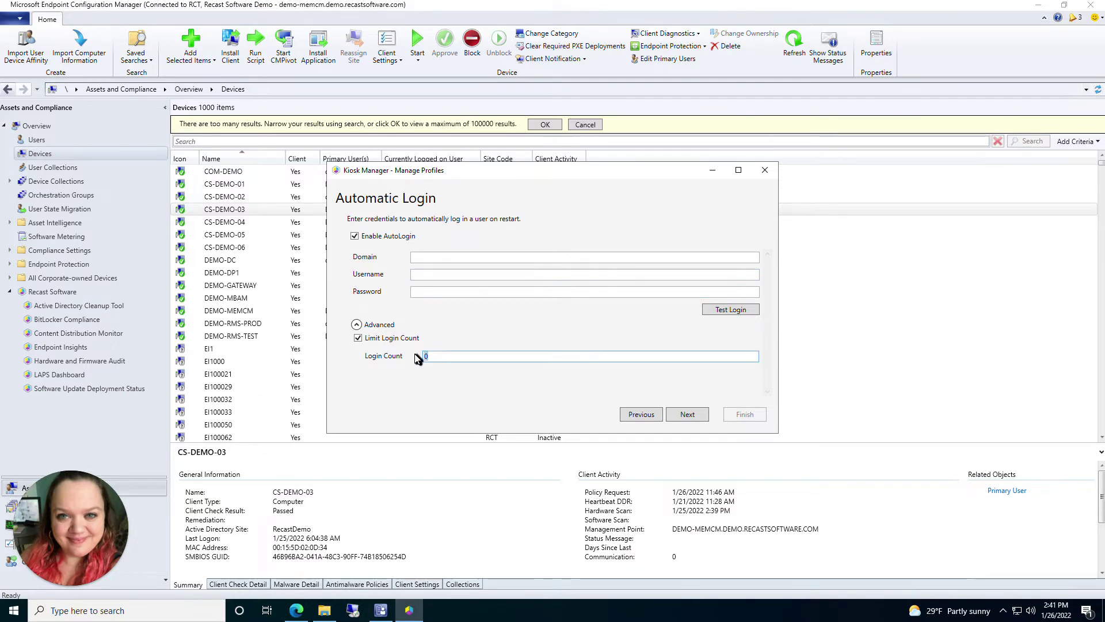
text(5)
click(386, 379)
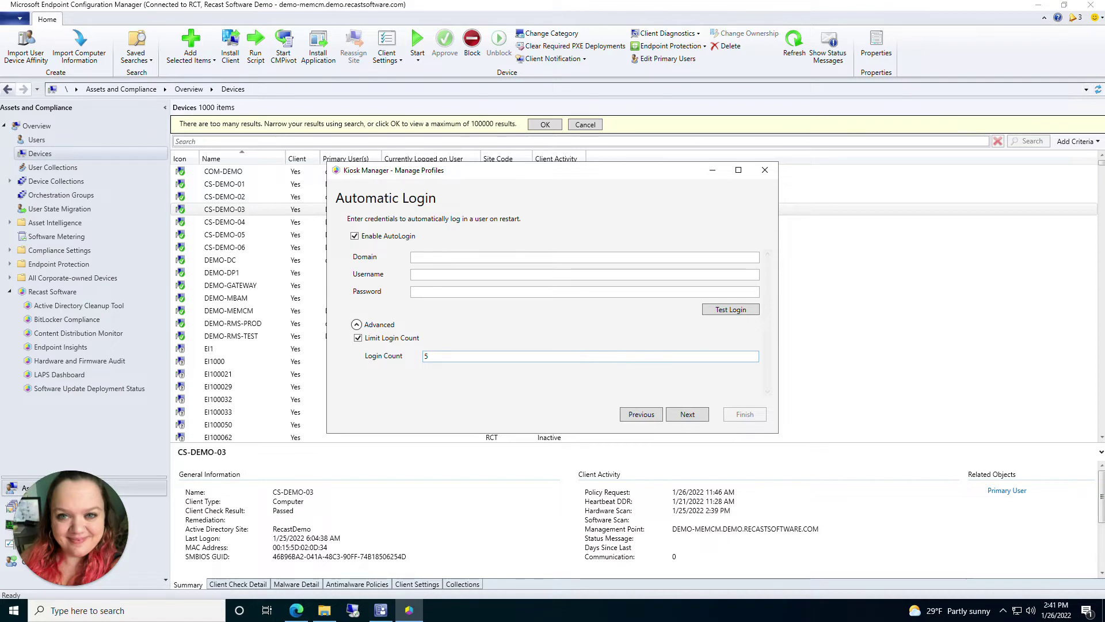
click(358, 338)
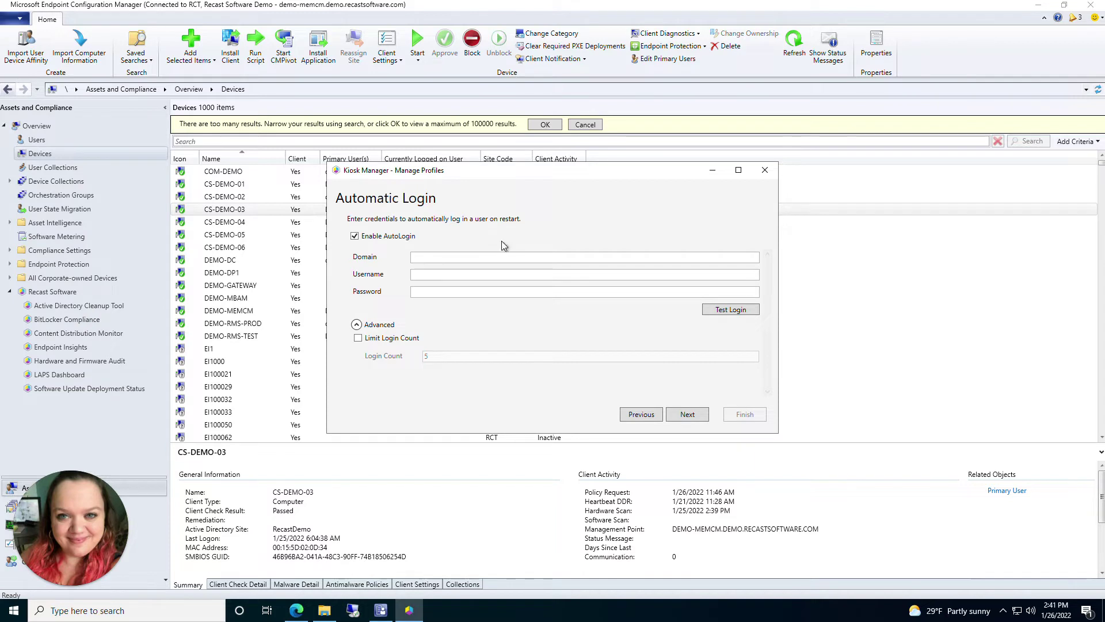
Continue to the shell replacement settings and enable Allow Sticky Keys, Launch Windows Explorer, Tile Windows (Experimental) and Remove Window Borders
click(685, 414)
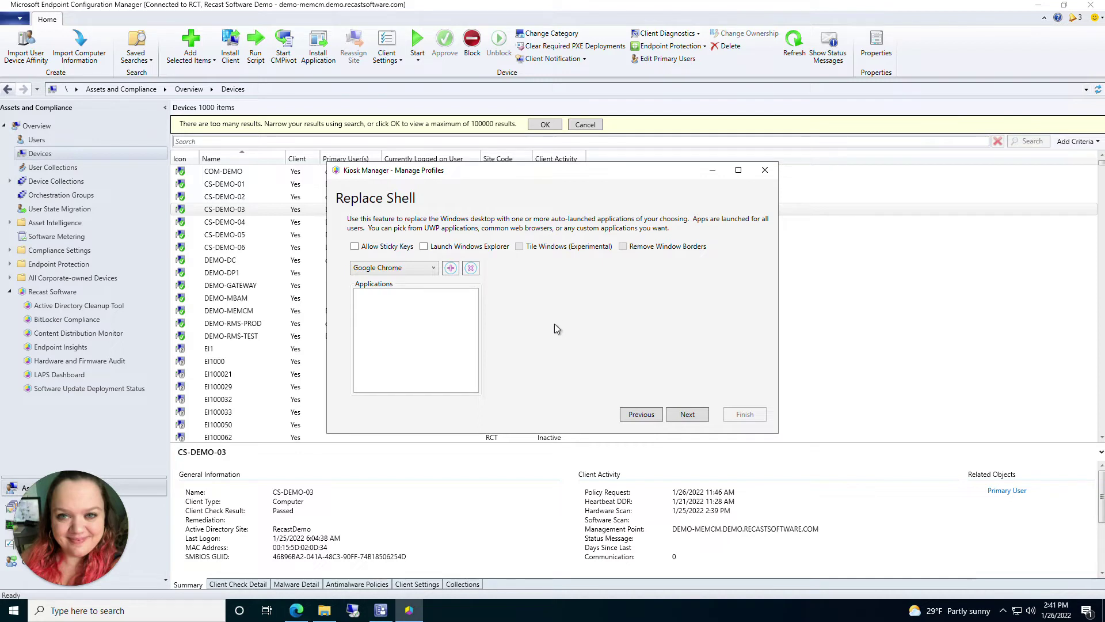
click(355, 248)
click(425, 247)
click(520, 247)
click(622, 249)
click(417, 276)
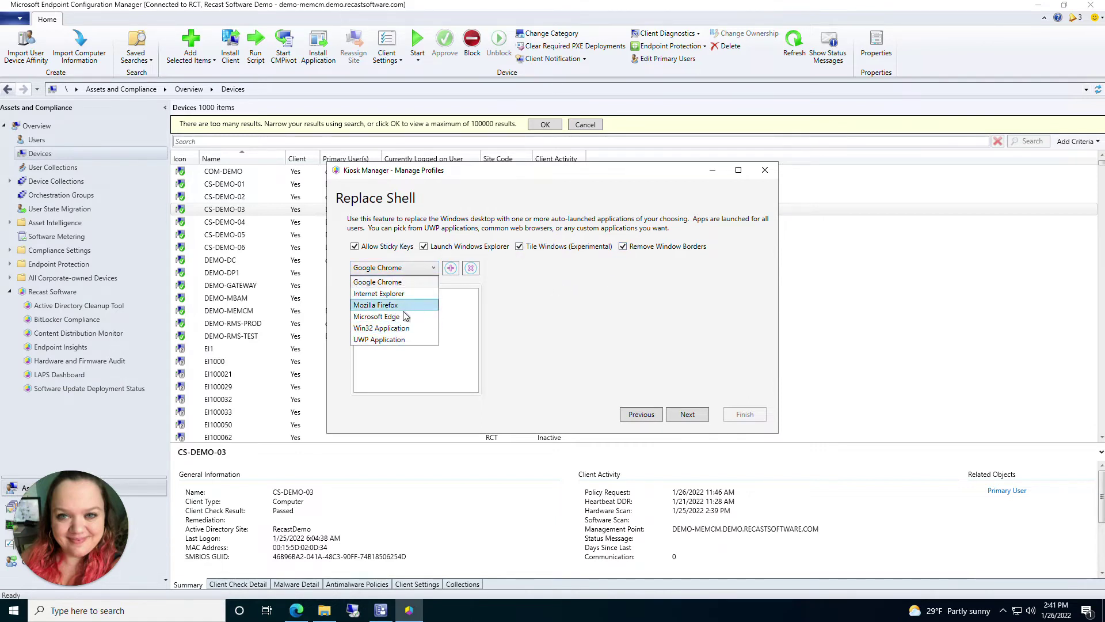
click(399, 282)
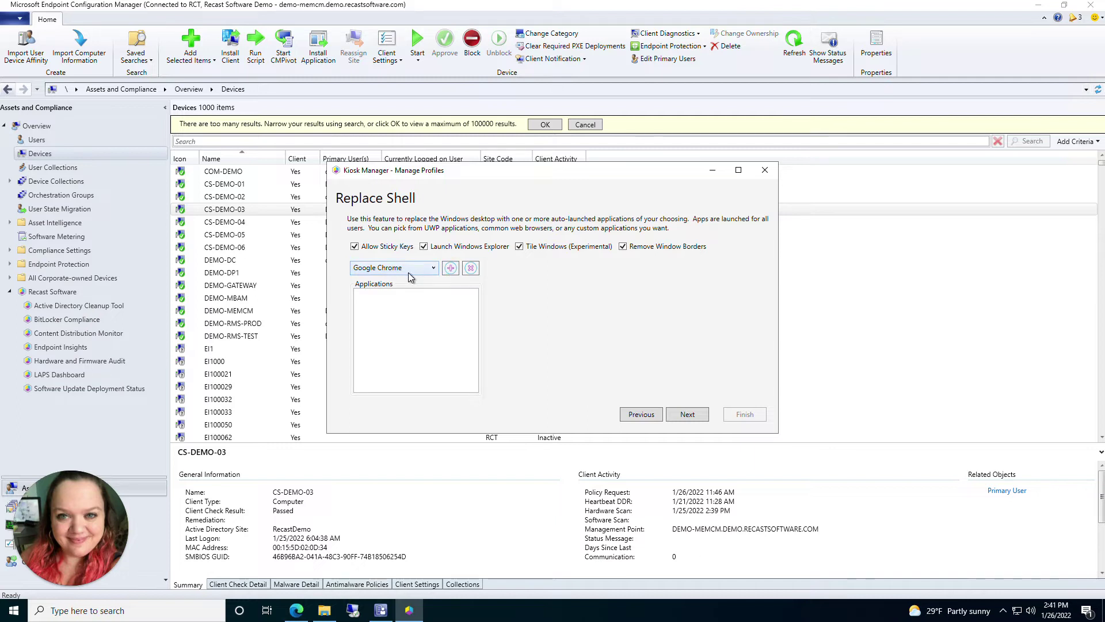
click(451, 267)
click(392, 295)
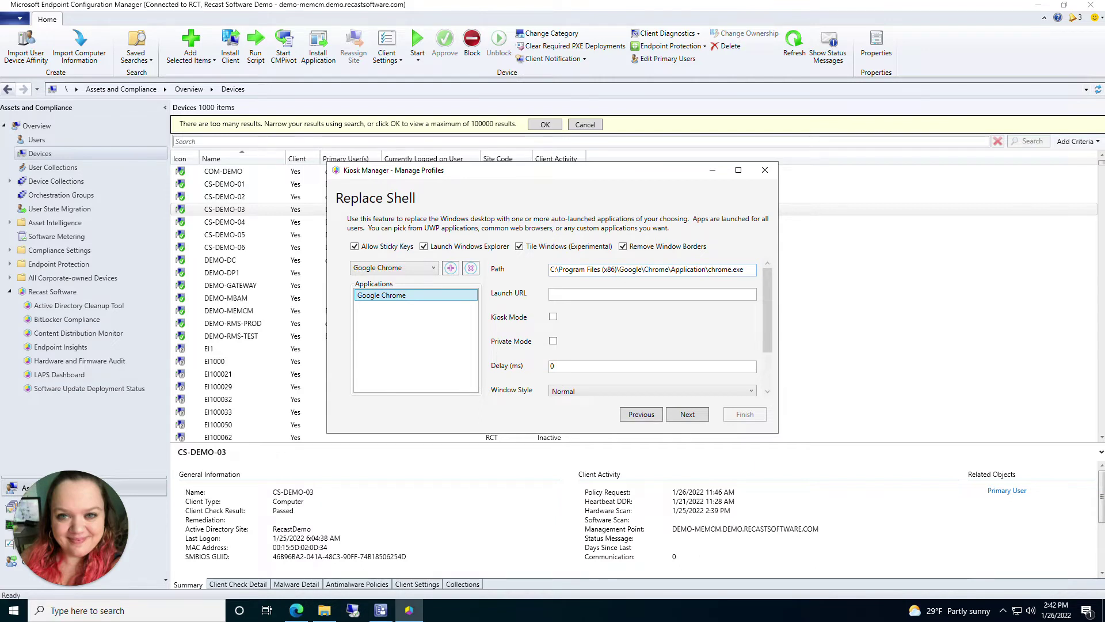
click(552, 294)
text(ww)
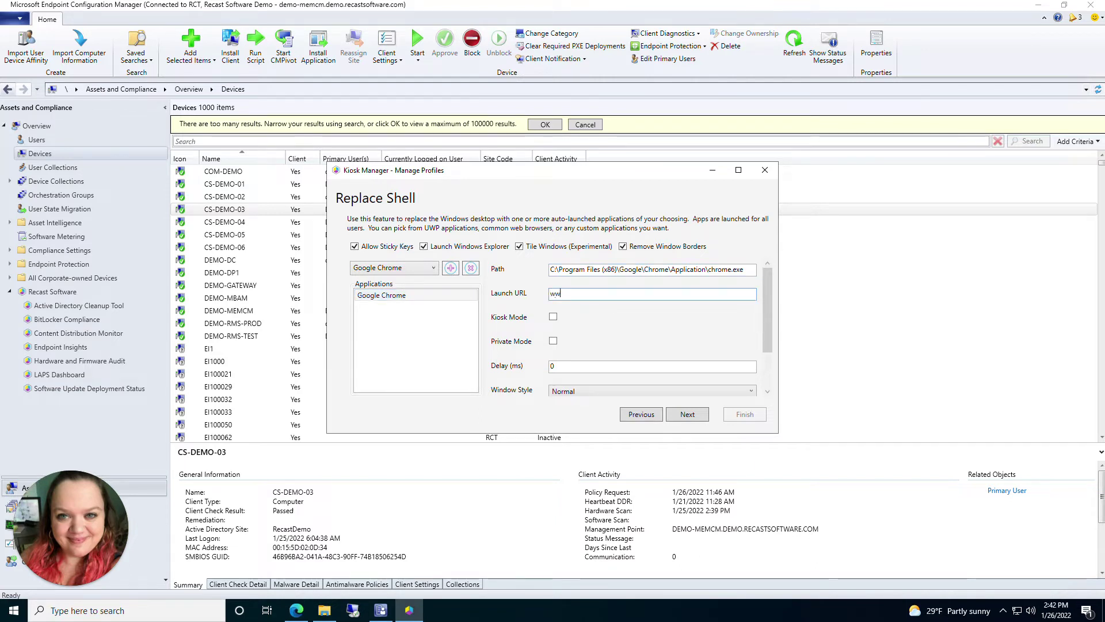
text(w.recastsoftware.com)
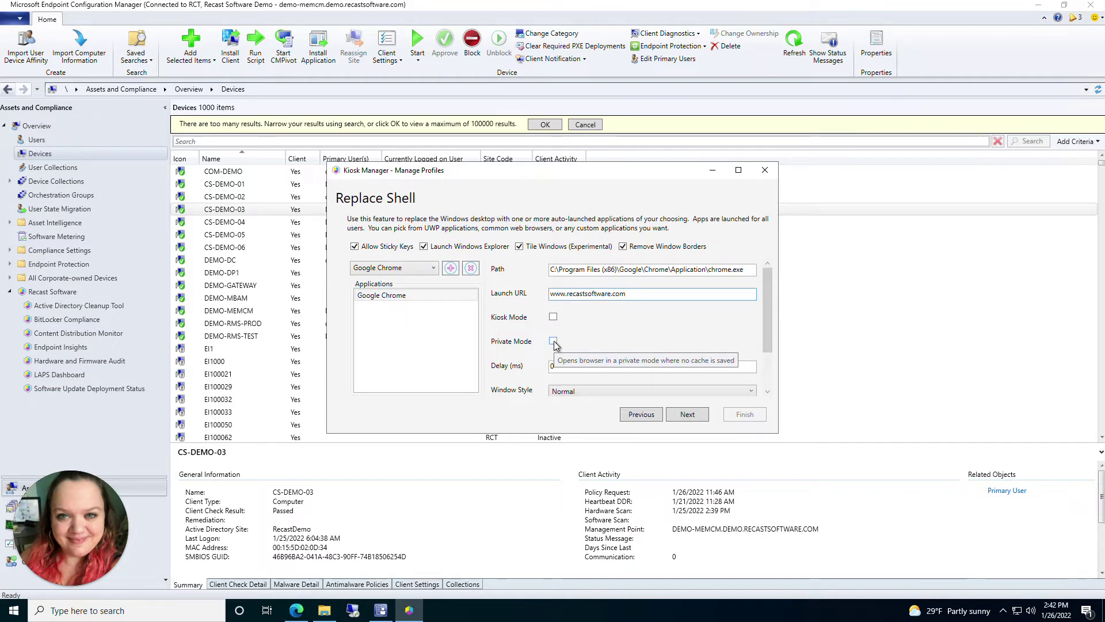
Review the delay, window style and close behavior options of the Google Chrome entry without changing them
scroll(555, 345, down, 2)
click(565, 320)
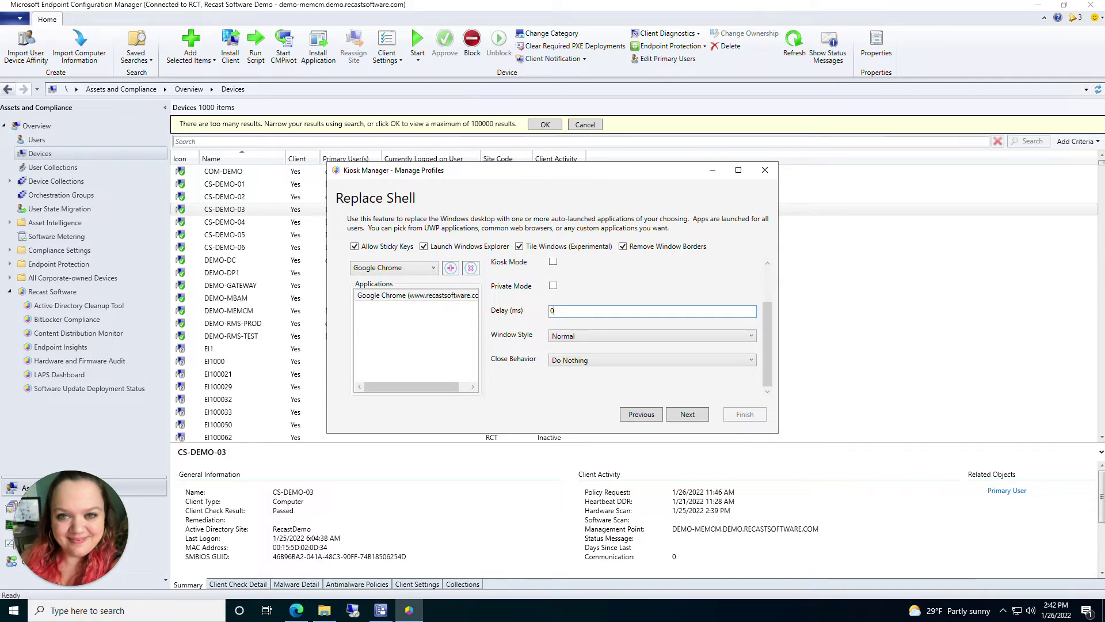
click(578, 336)
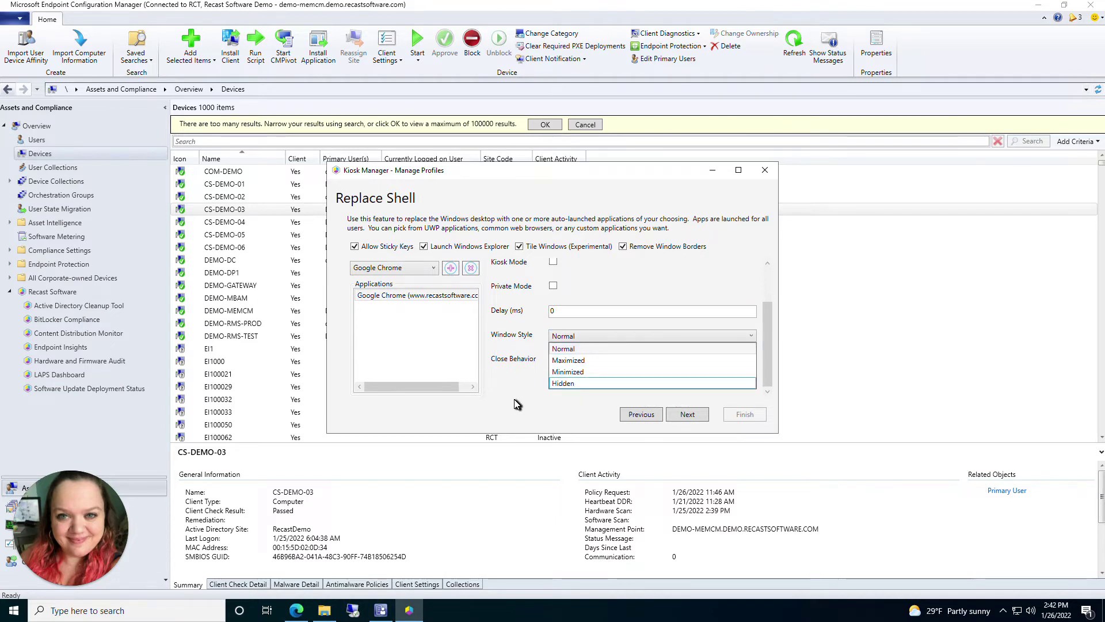
click(527, 397)
click(579, 361)
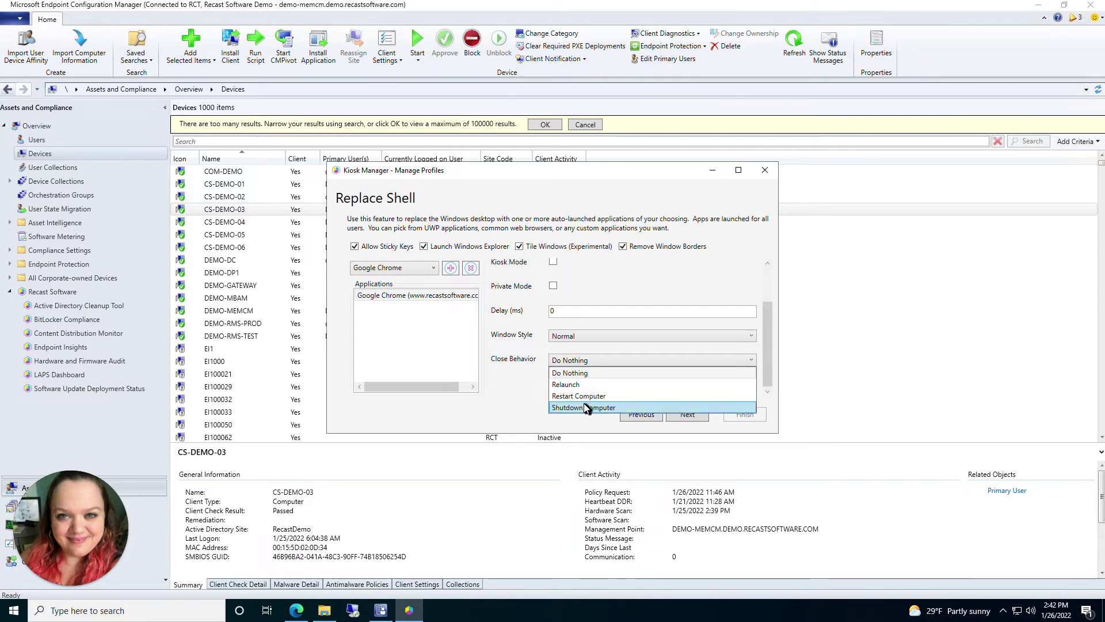
click(502, 403)
Add a Win32 Application entry to the shell applications and display its settings
click(426, 269)
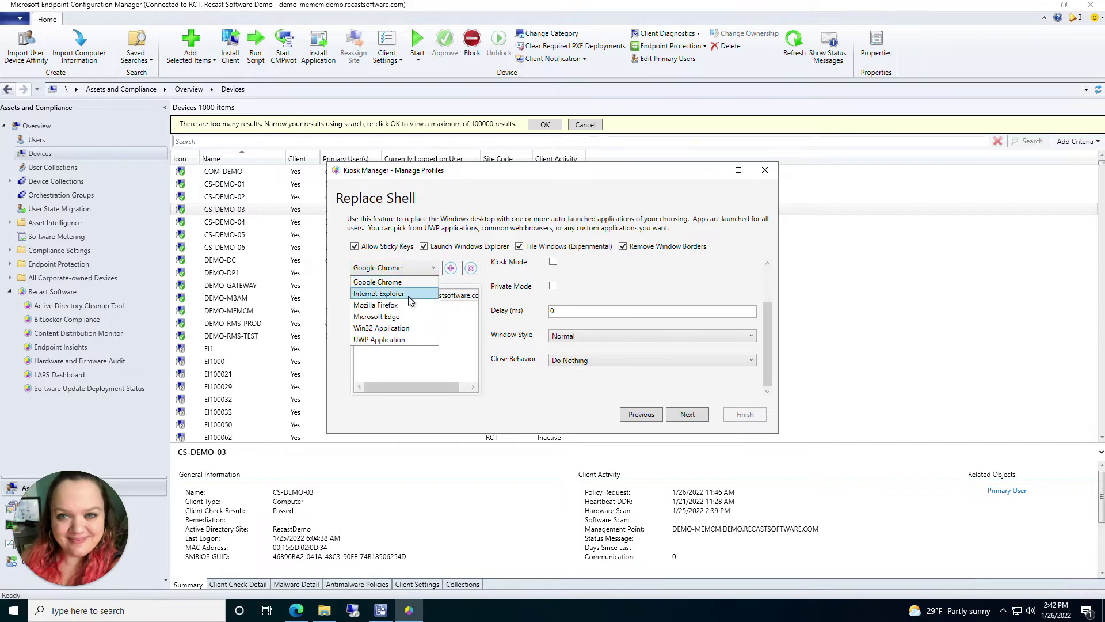
click(400, 328)
click(450, 268)
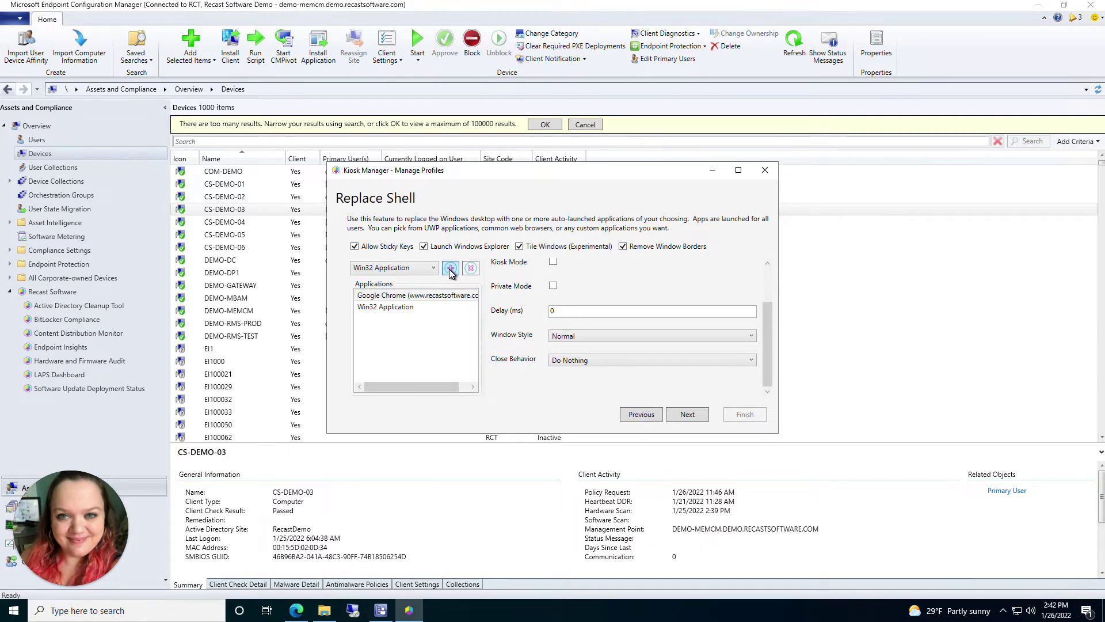
click(408, 308)
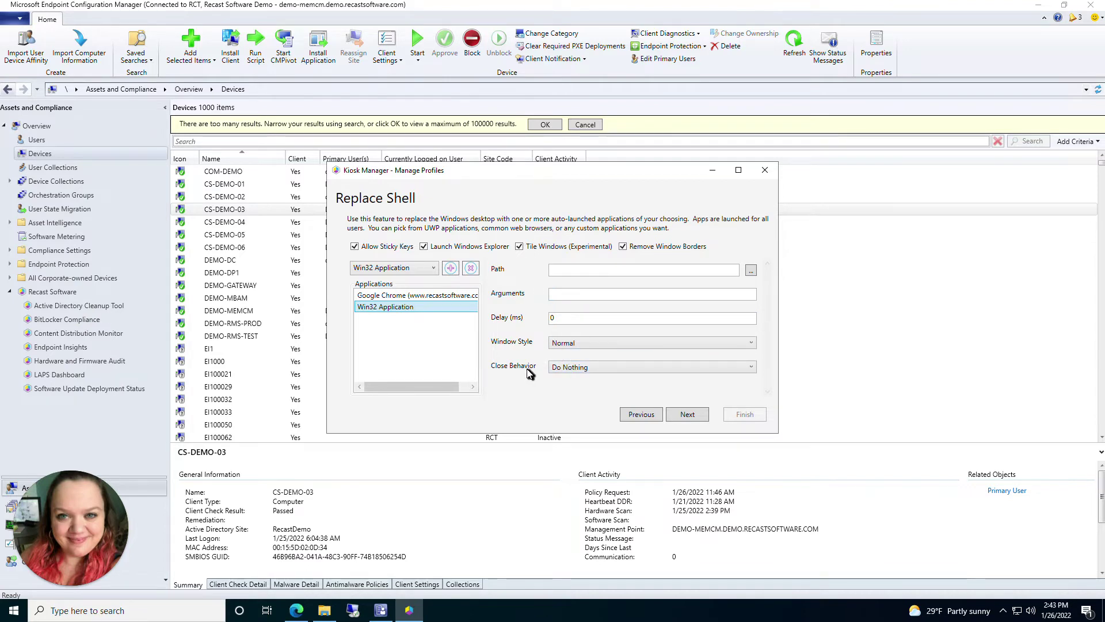
Add a UWP Application entry to the shell applications and look through its available application choices
click(393, 268)
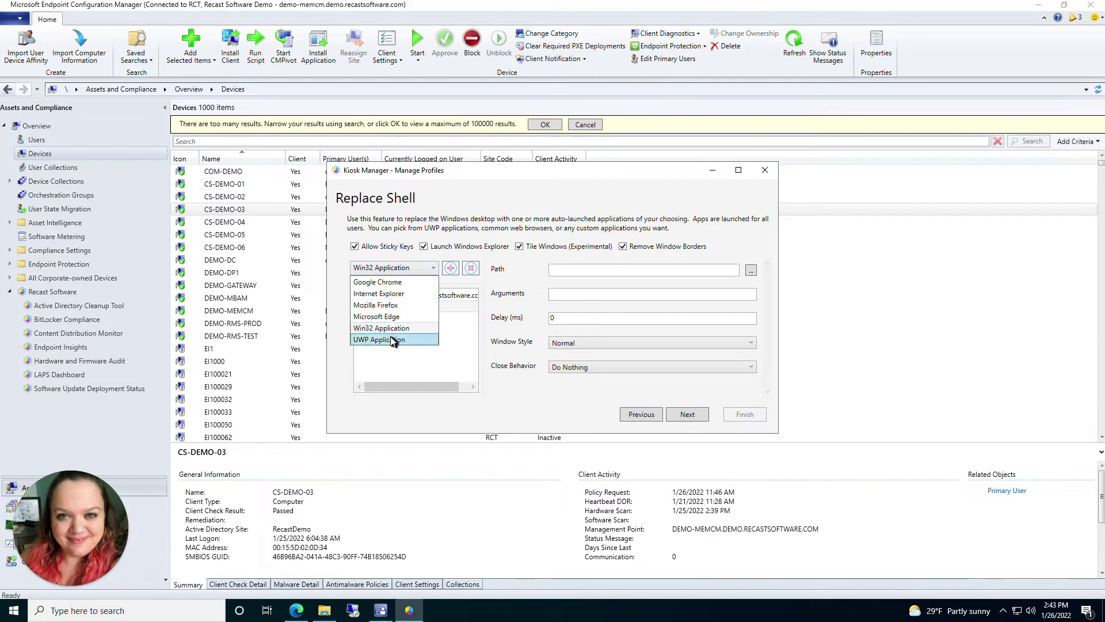
click(399, 339)
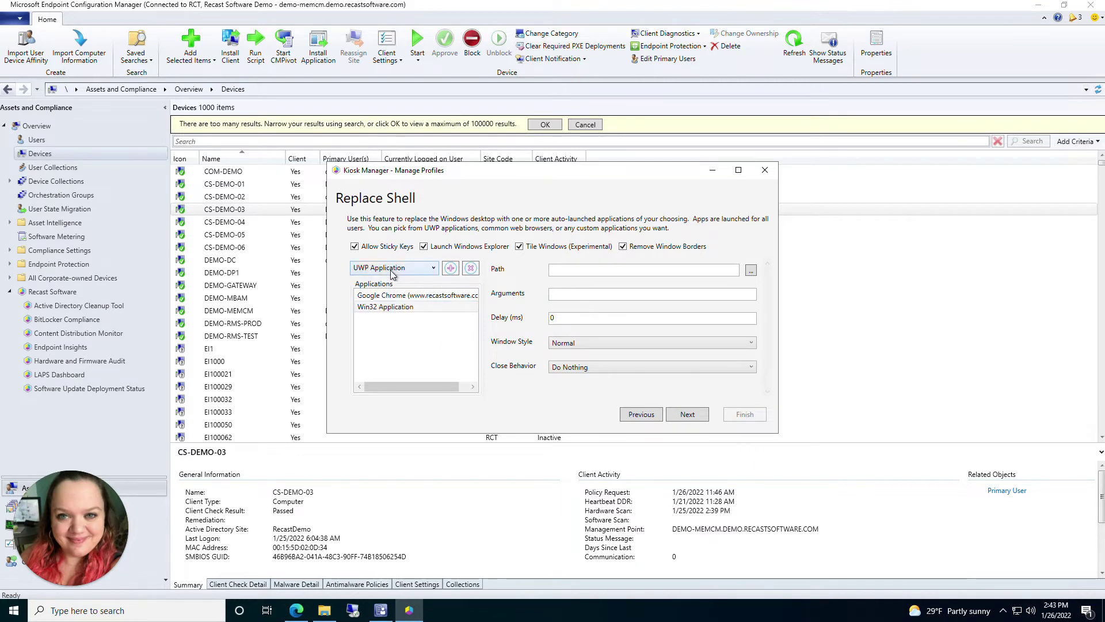
click(451, 267)
click(402, 320)
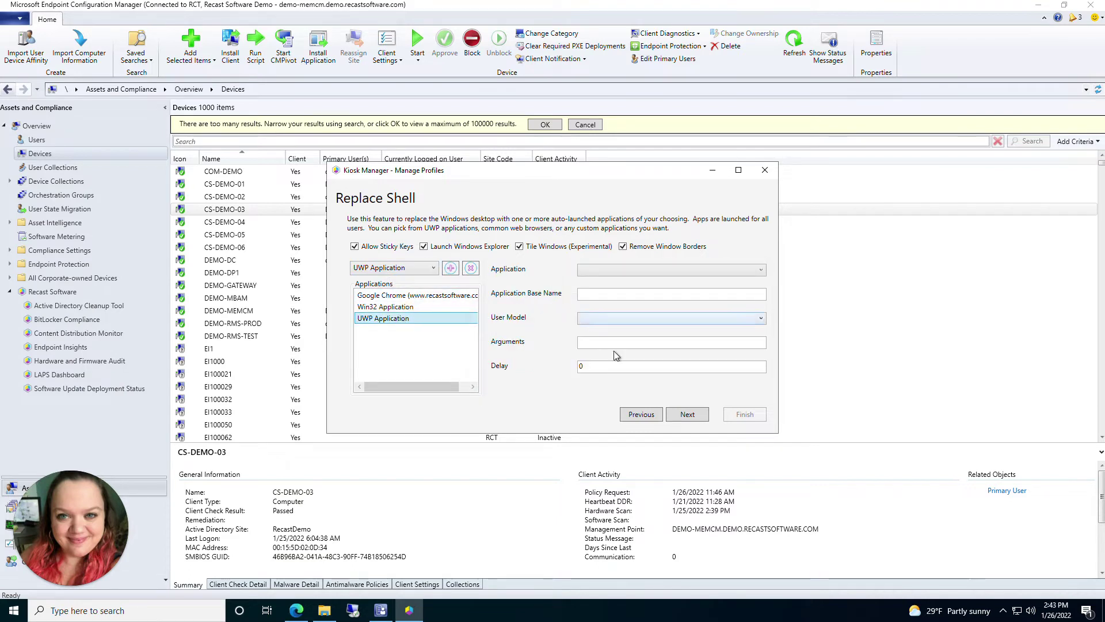
click(620, 275)
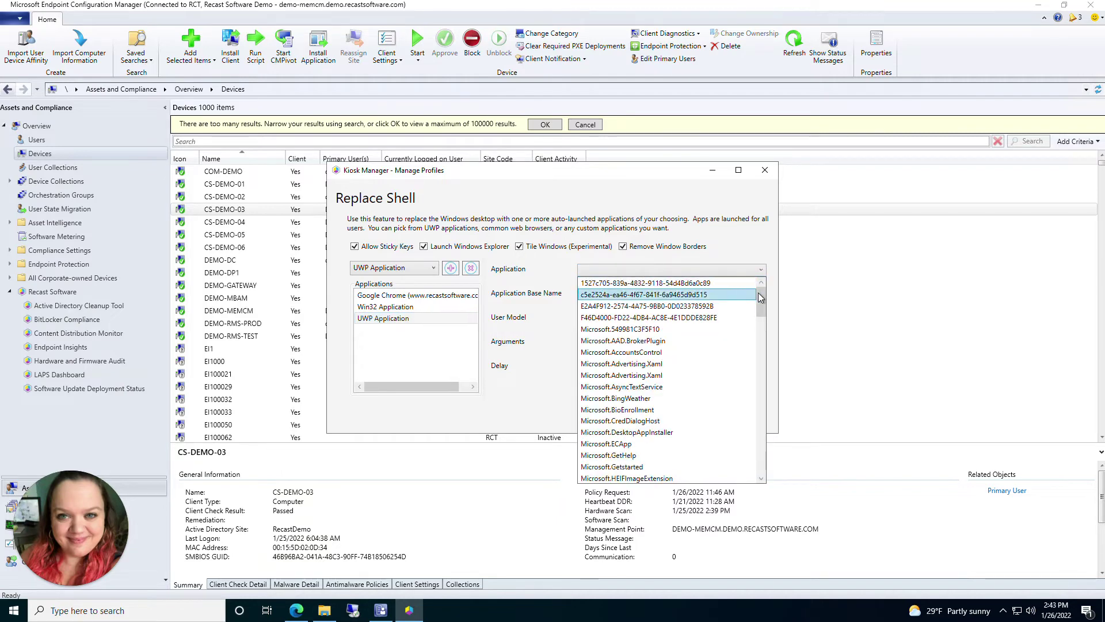
drag(760, 338, 748, 262)
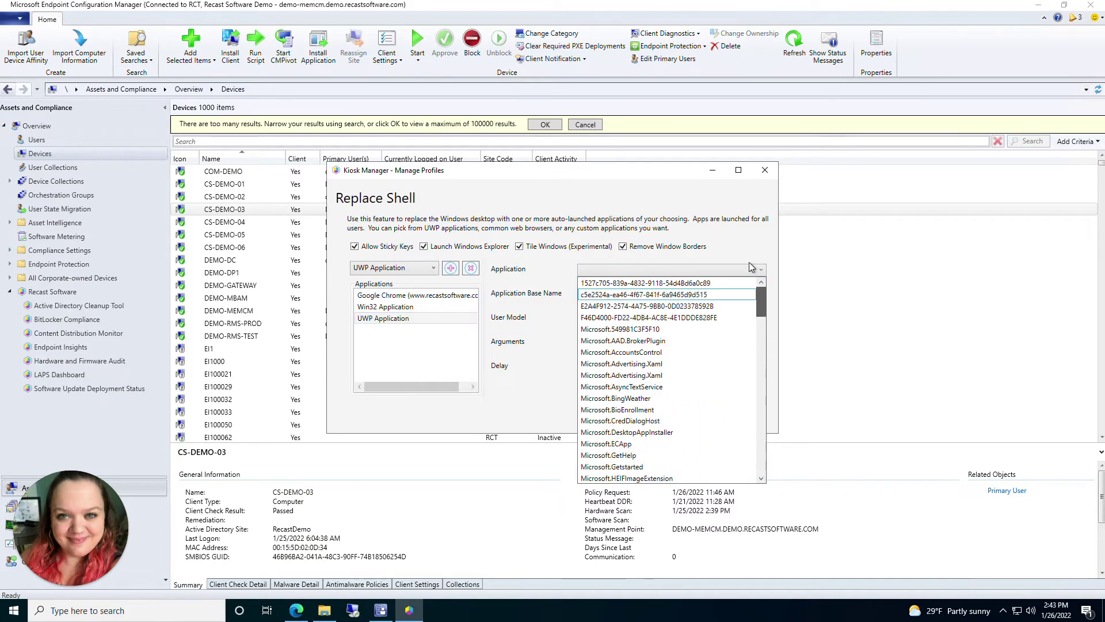
click(558, 387)
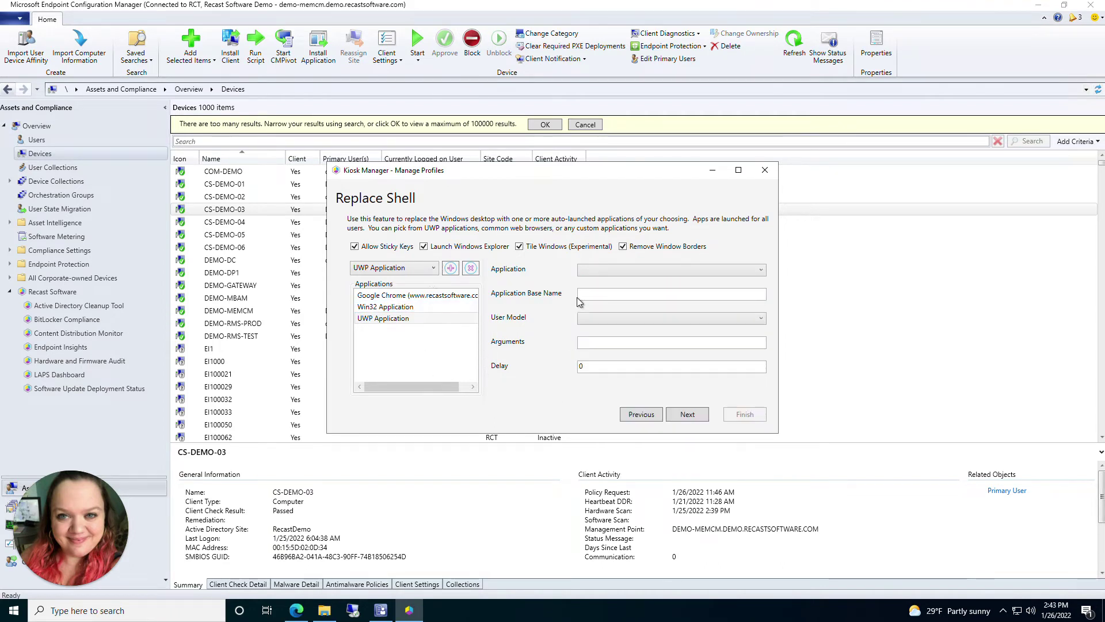
Continue to the Restart on Idle settings and choose to restart on idle for all users
click(686, 414)
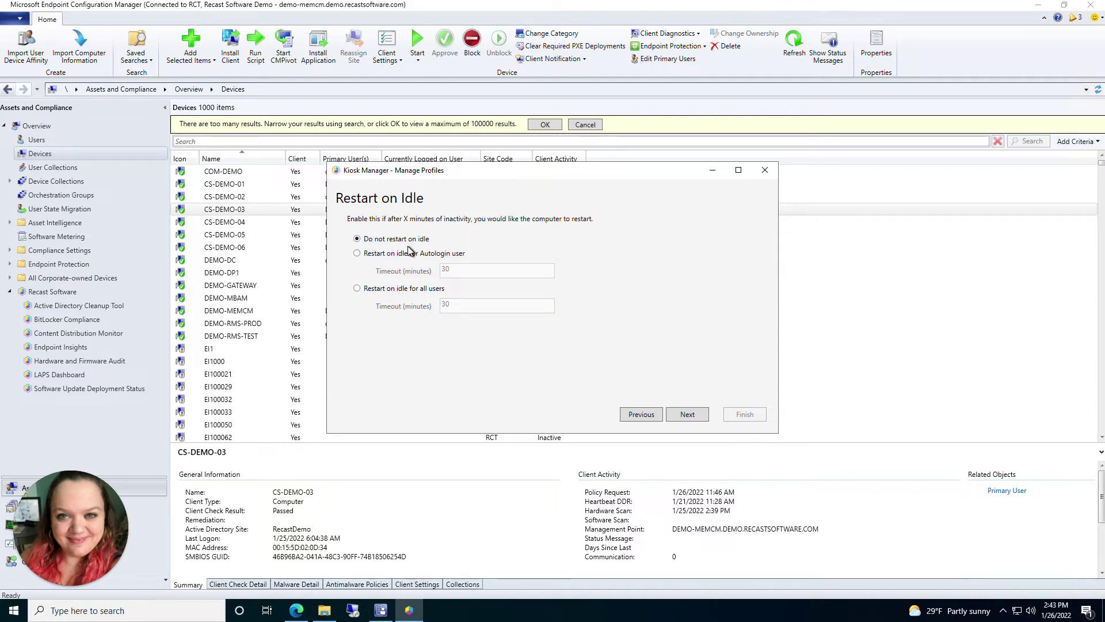
click(358, 254)
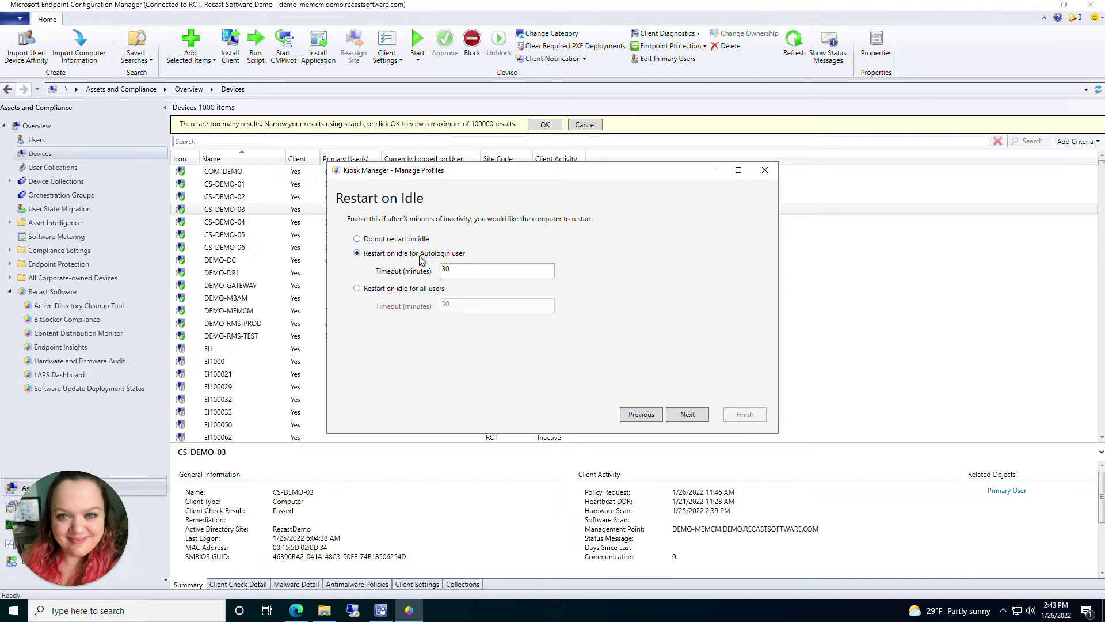
click(357, 289)
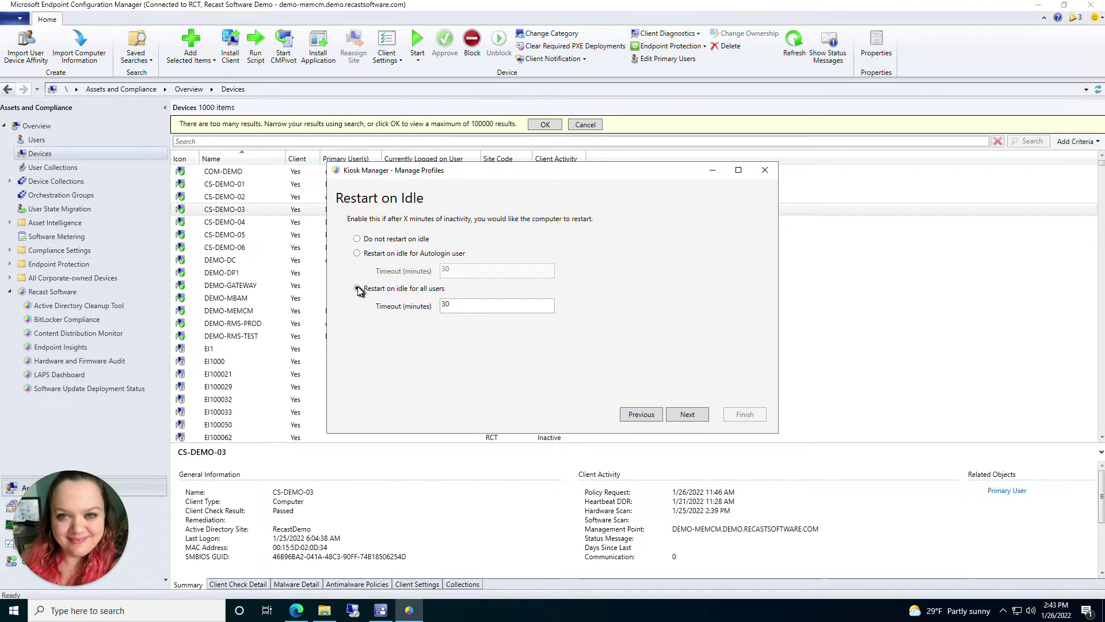
click(448, 303)
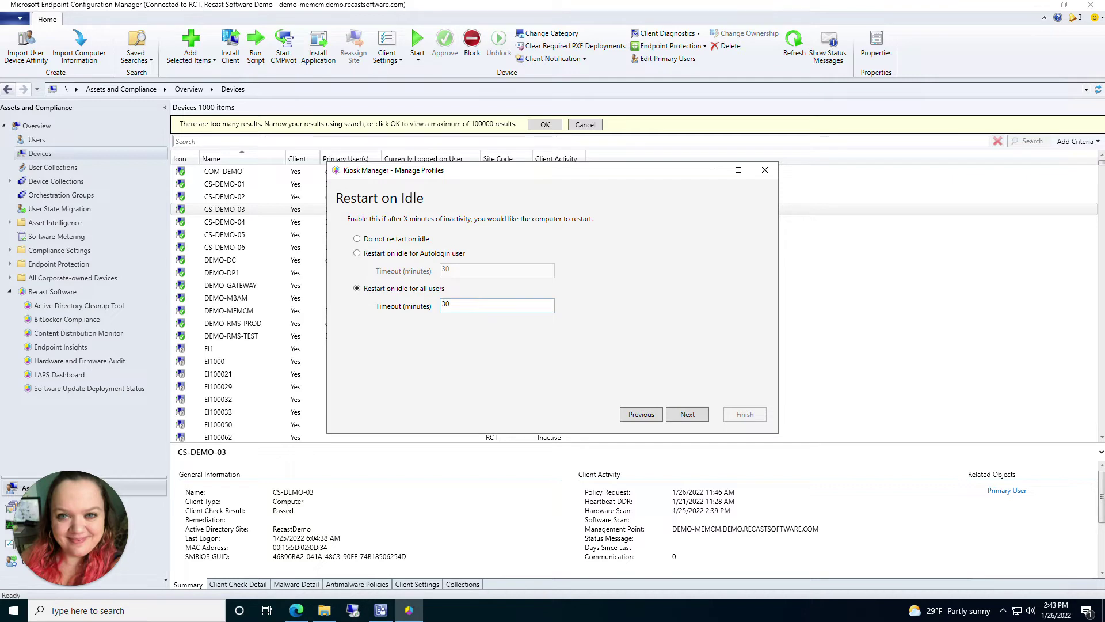
double_click(447, 304)
Continue to the deletion settings for restart and add Autologin Temp, Autologin Documents and Autologin Music to the list
click(687, 414)
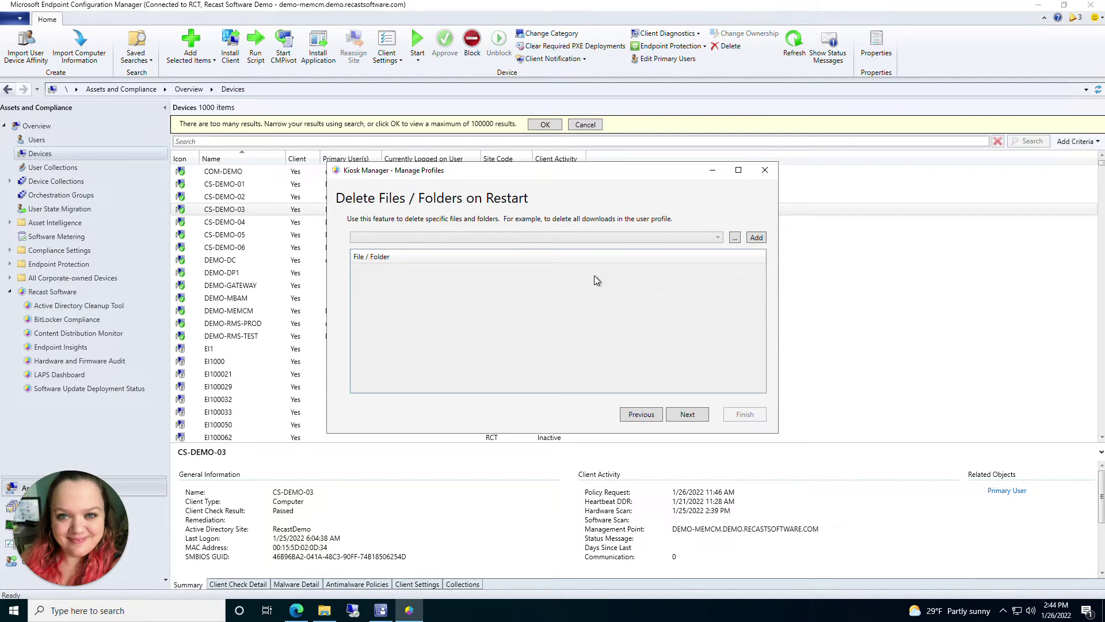
click(608, 238)
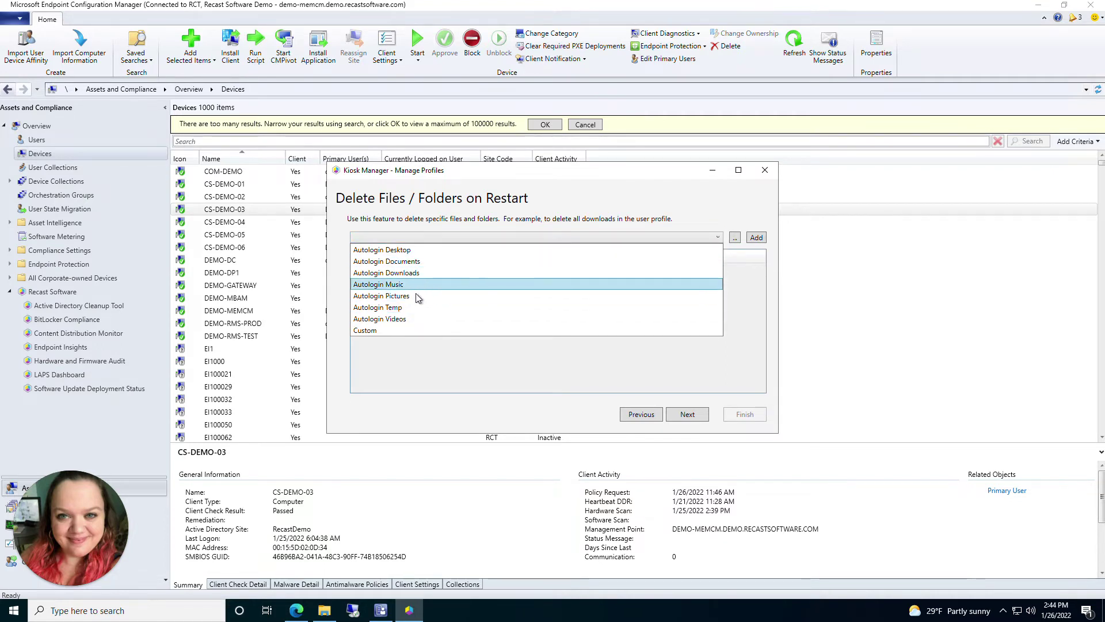
click(409, 312)
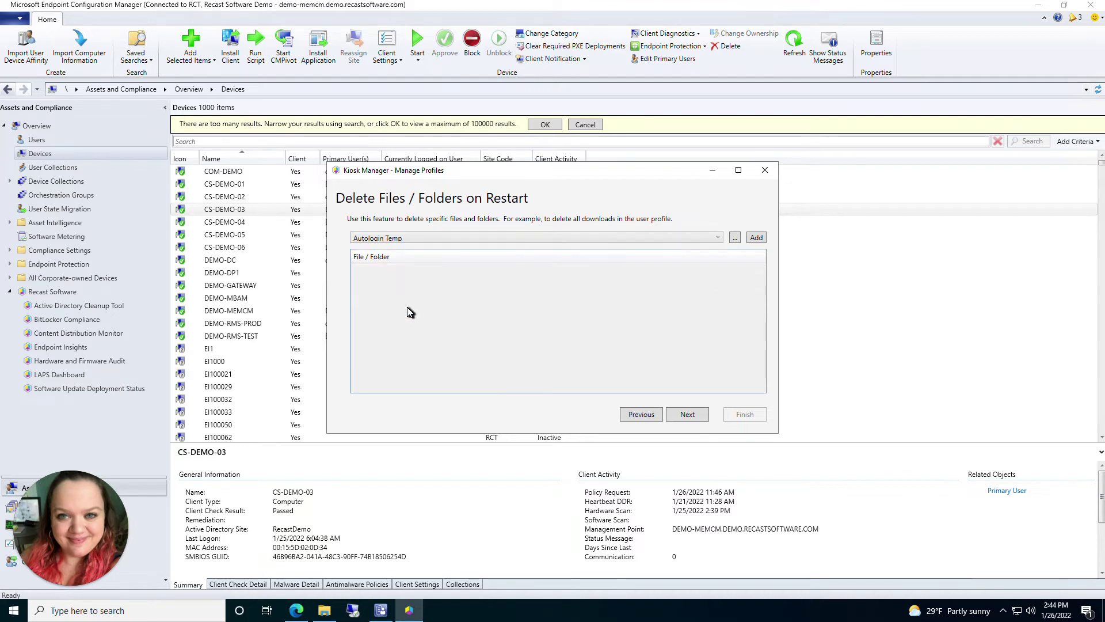
click(756, 237)
click(648, 242)
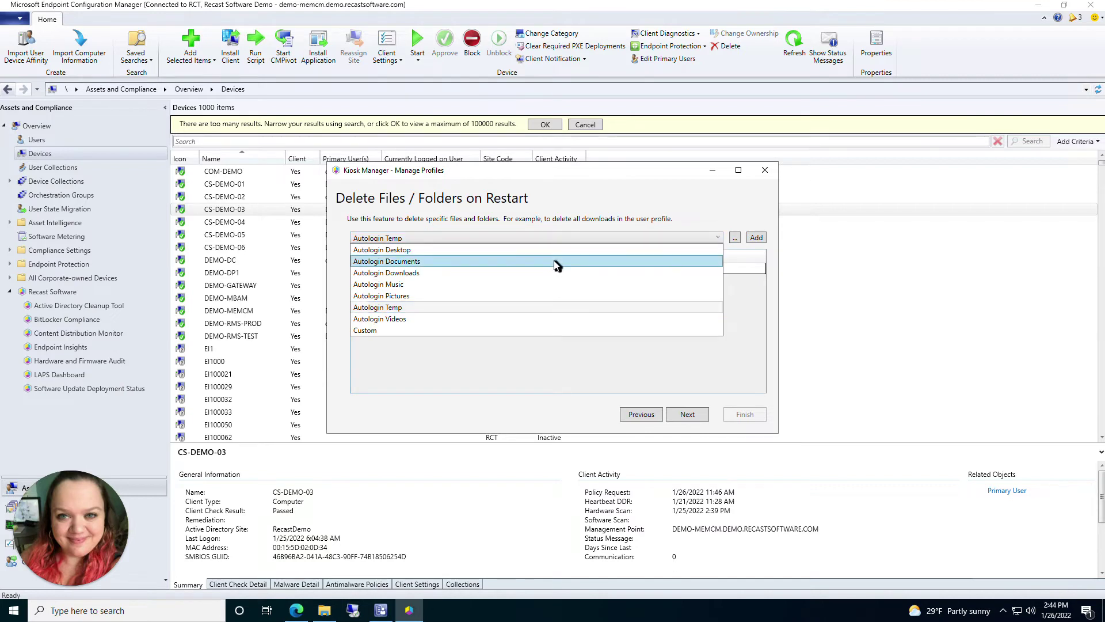
click(557, 262)
click(755, 237)
click(700, 239)
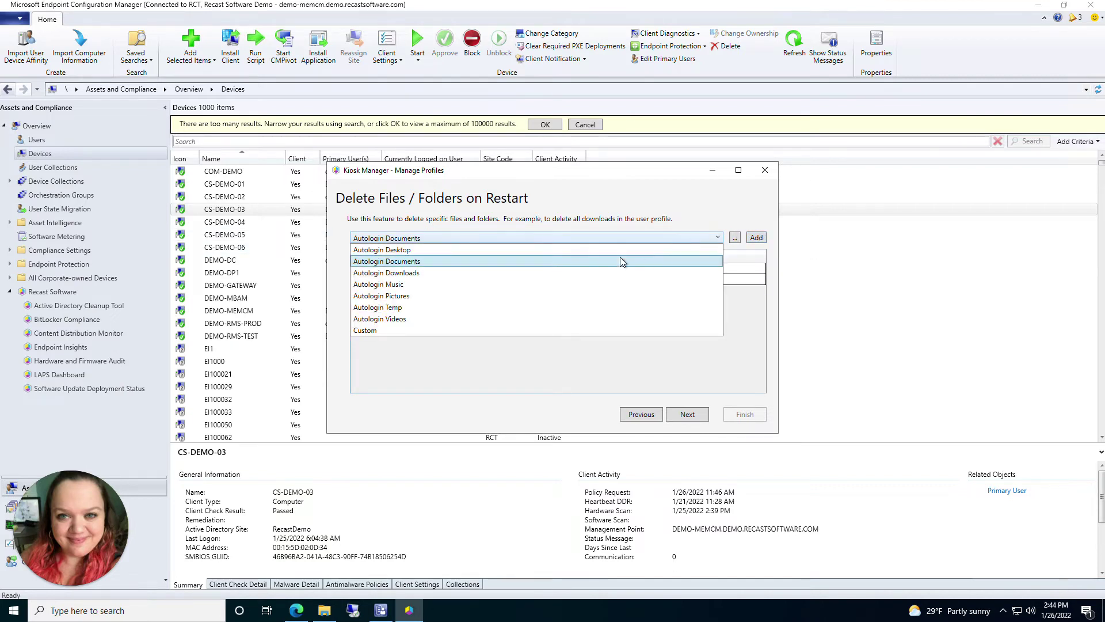
click(593, 283)
click(756, 237)
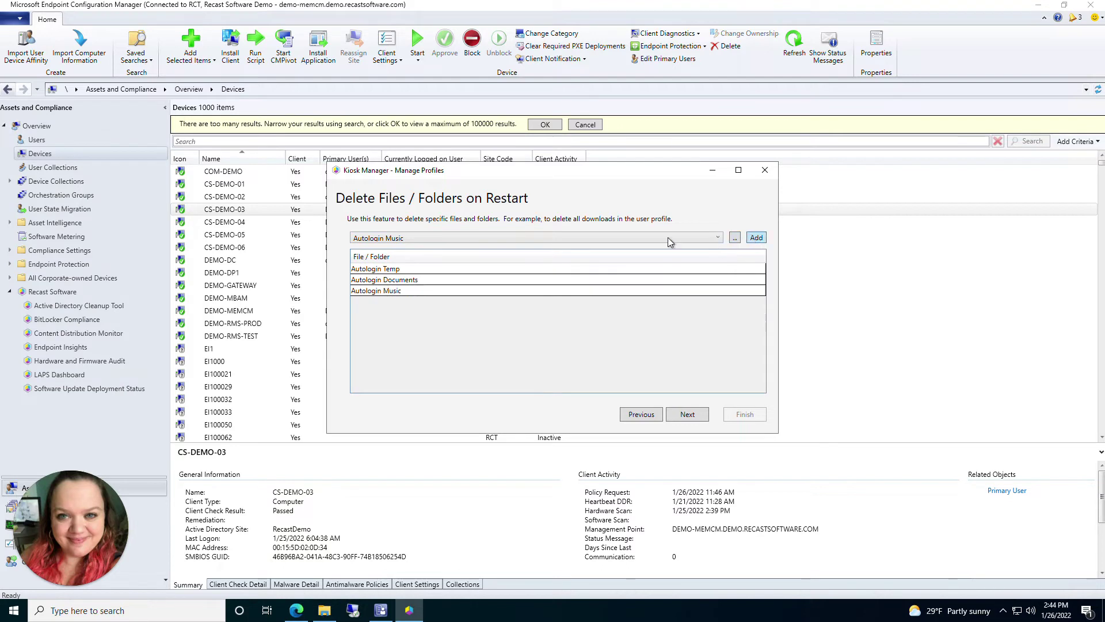
Add a Custom entry to the files and folders deleted on restart and fill it with "text"
click(561, 239)
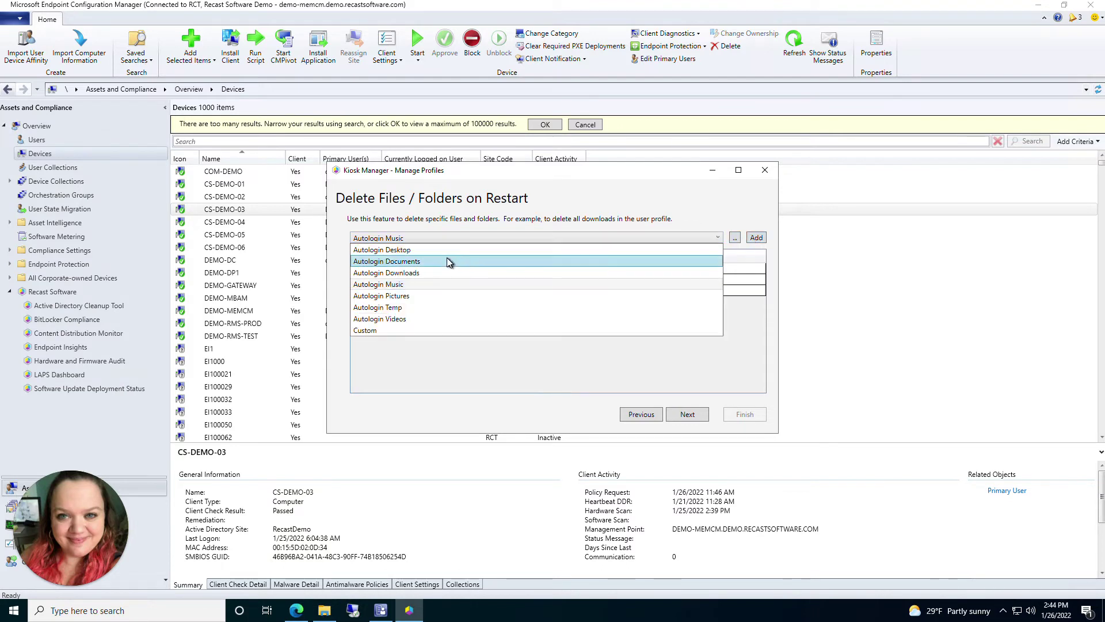
click(423, 330)
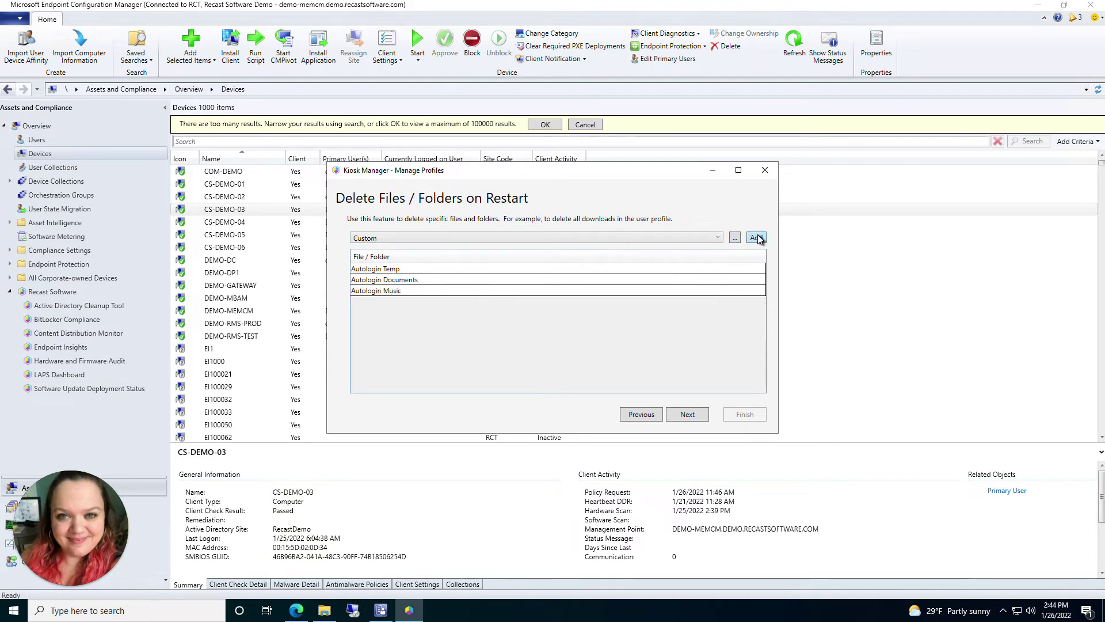
click(756, 237)
click(423, 302)
click(424, 302)
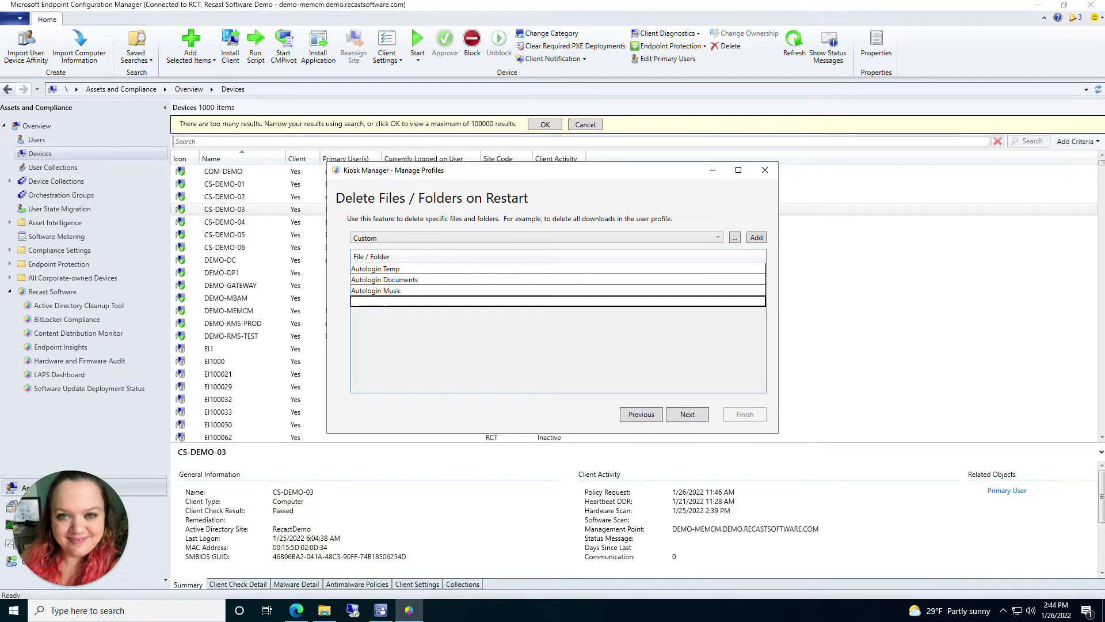
text(text)
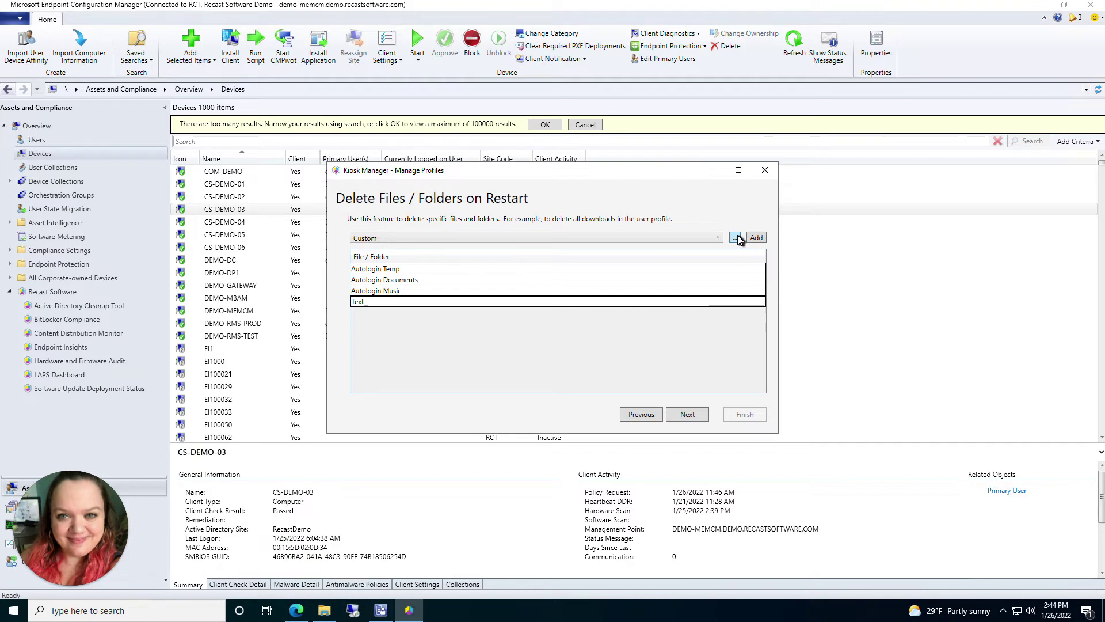
Continue to the Internet URL Allow List, enable it and add the predefined Pearson URLs
click(689, 414)
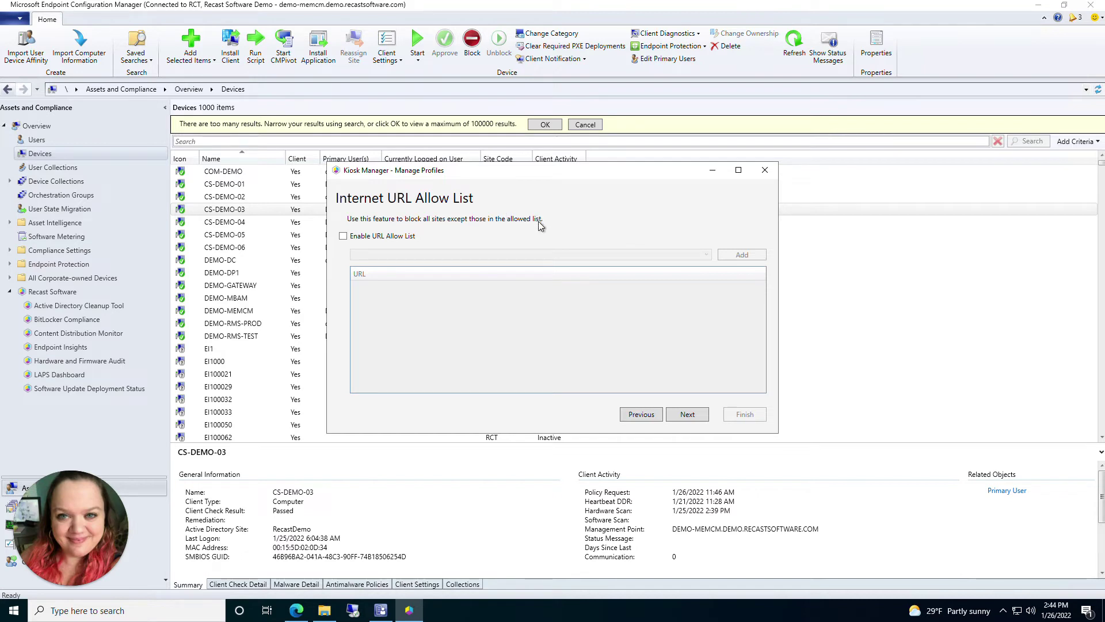
click(344, 236)
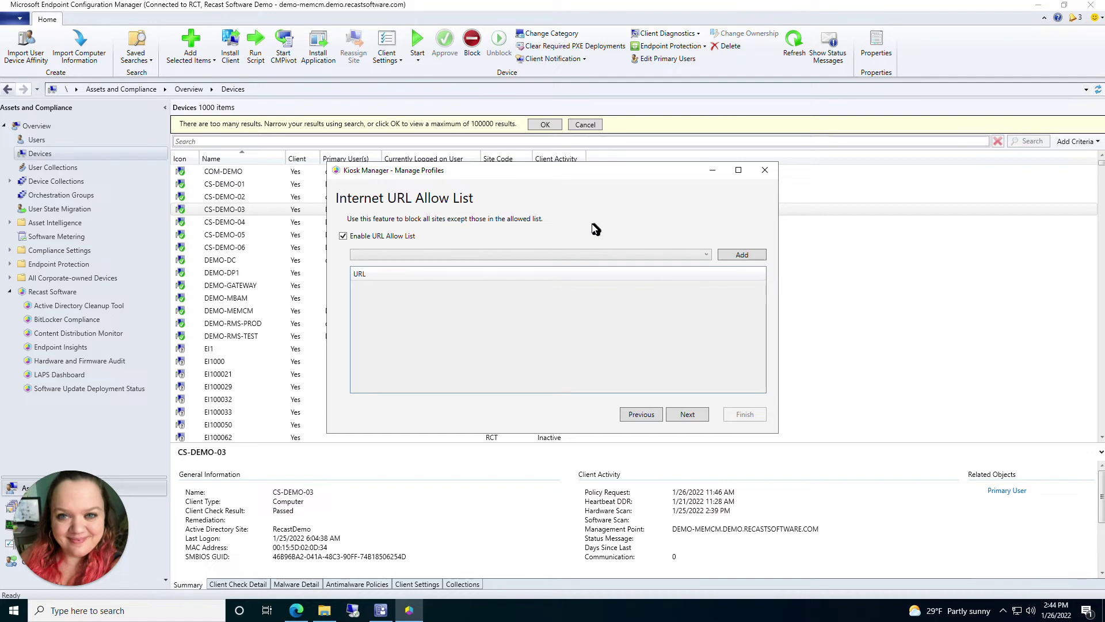
click(601, 258)
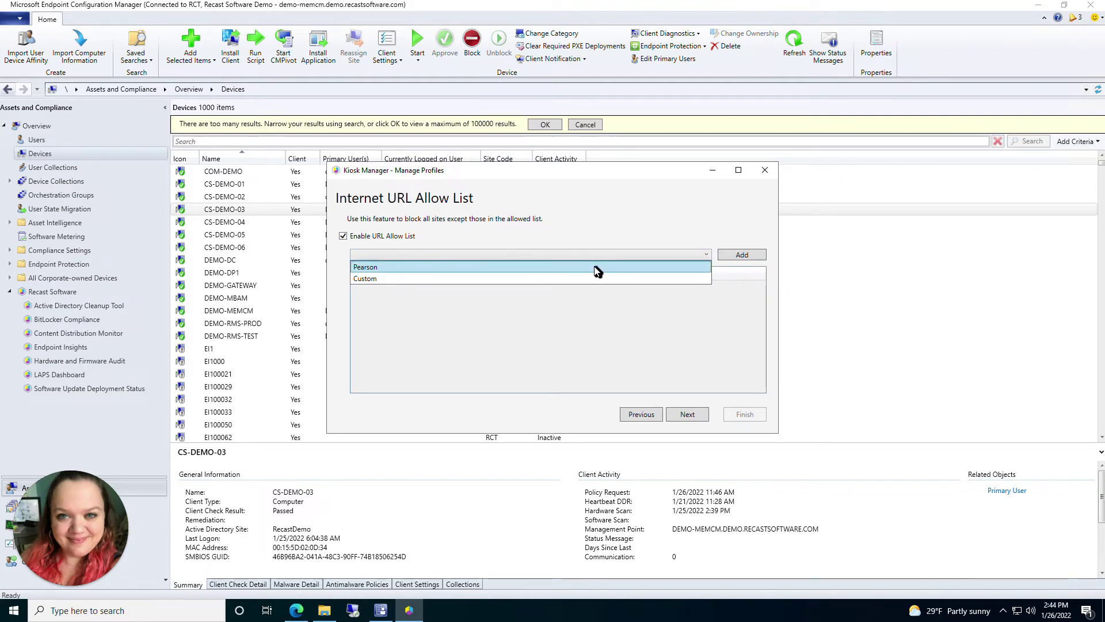
click(597, 269)
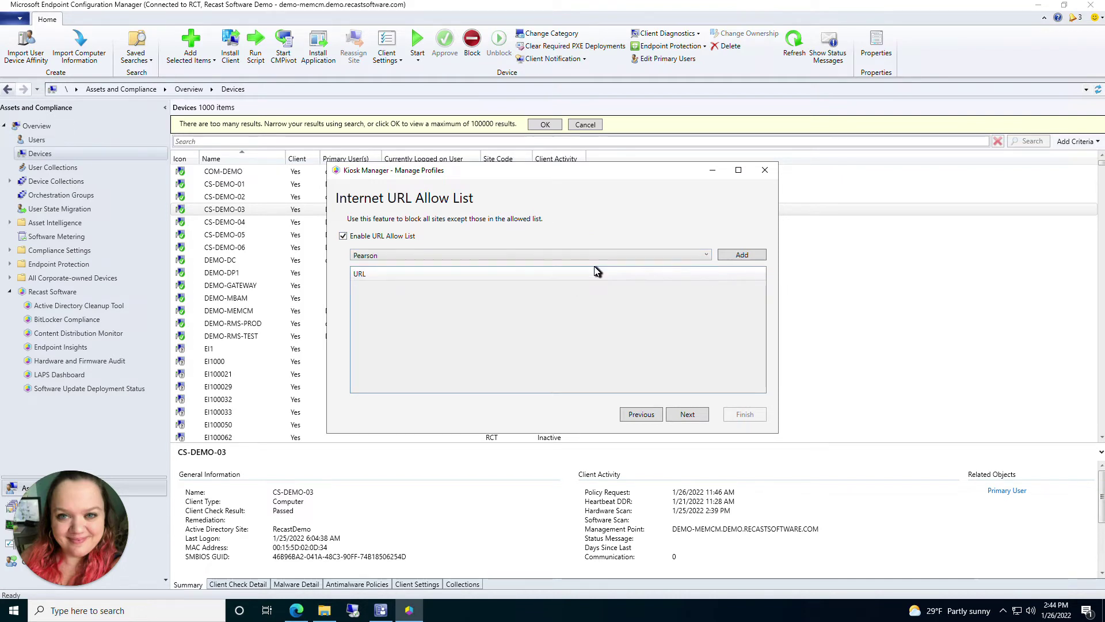
click(731, 255)
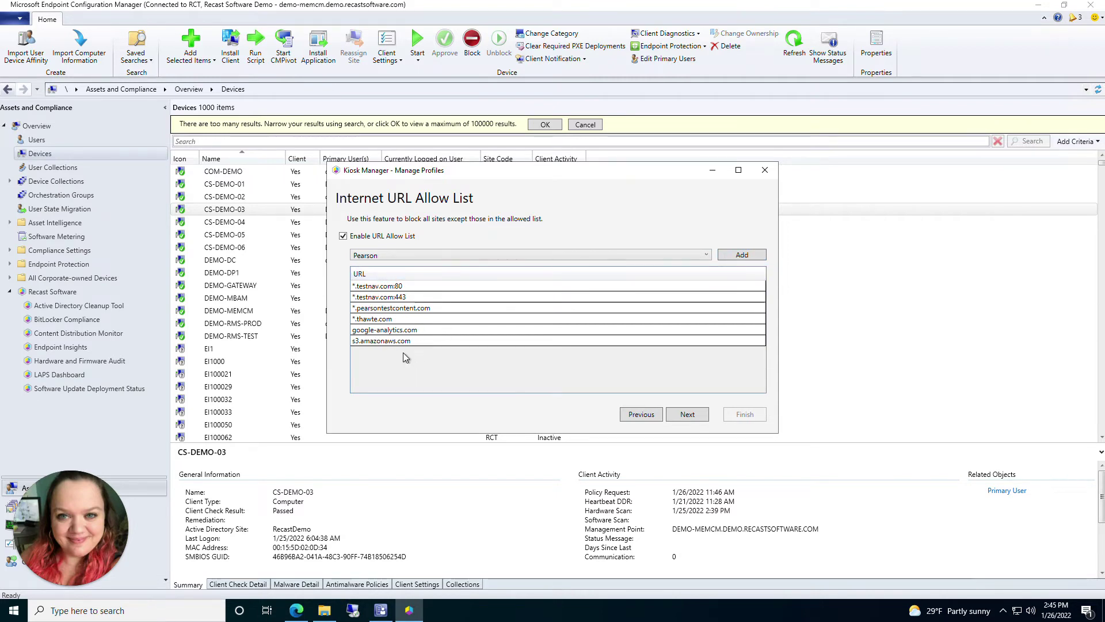
click(396, 259)
click(394, 277)
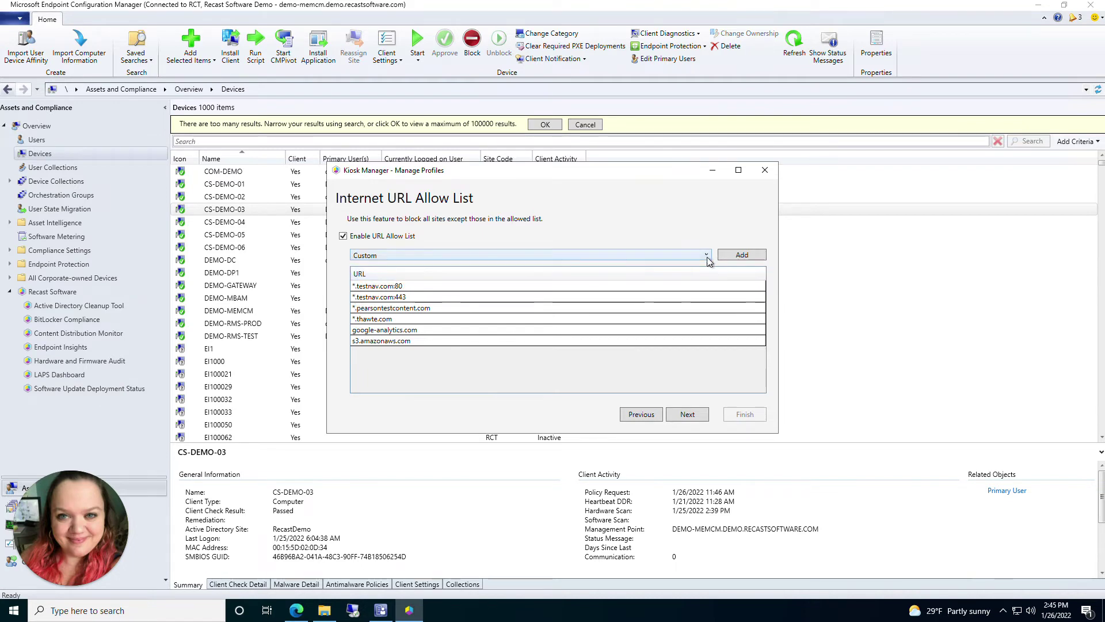
click(732, 255)
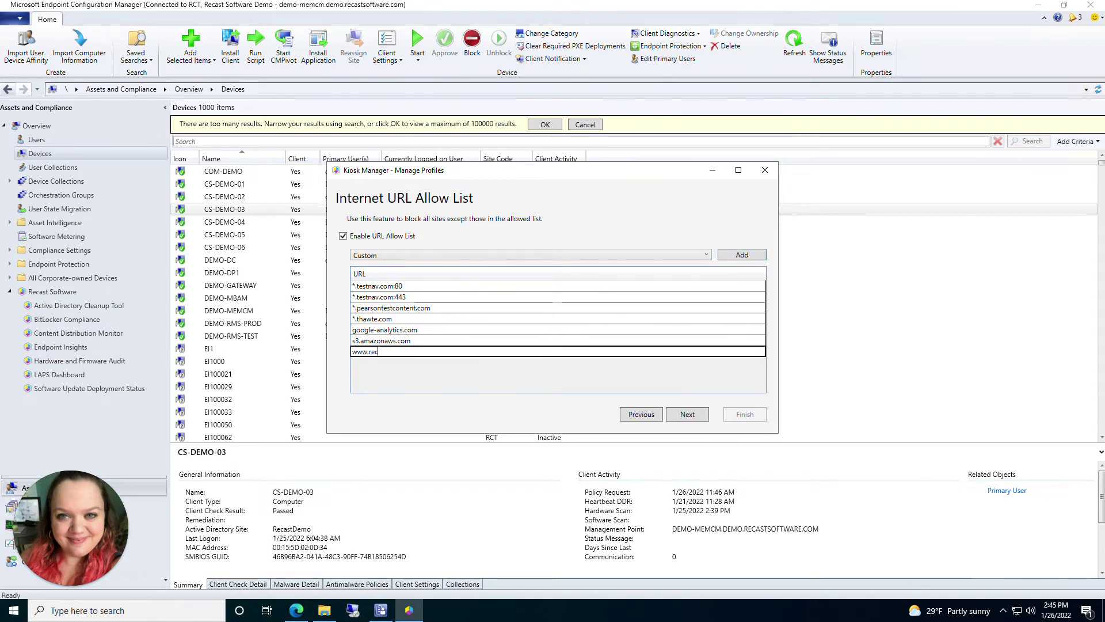
text(oftware.com)
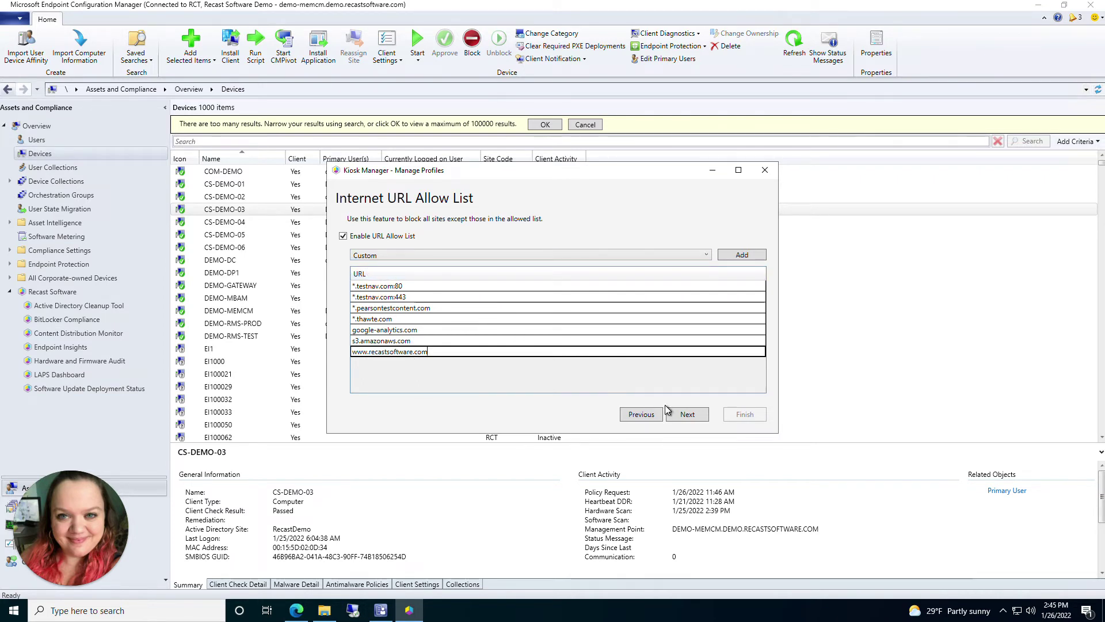
Continue to the Disable Keyboard Keys settings and disable the Windows Menu key
click(681, 414)
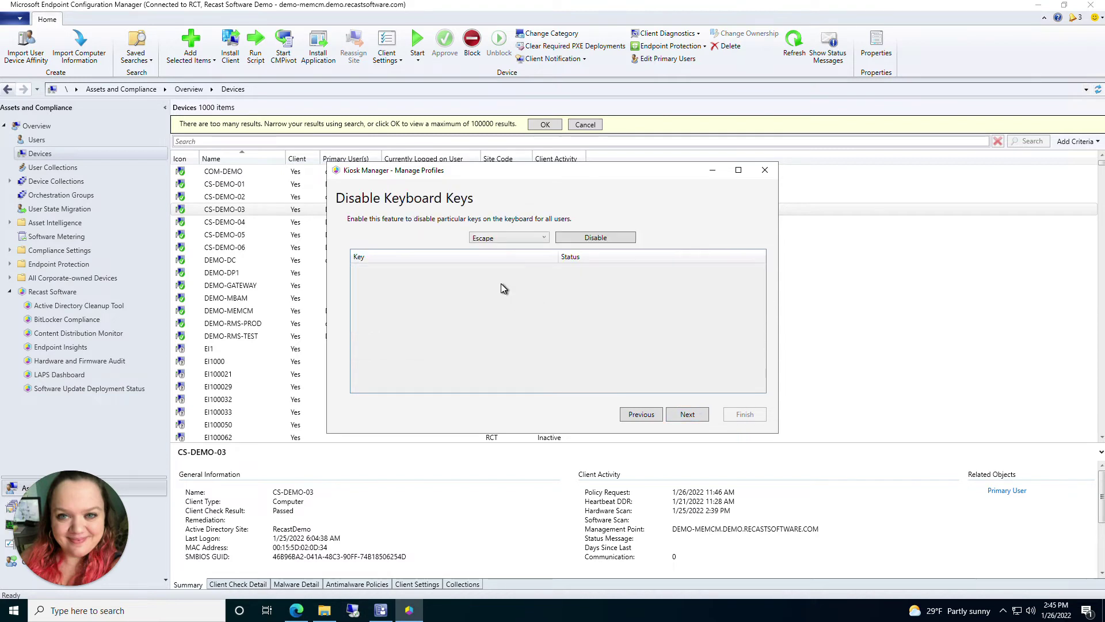
click(497, 238)
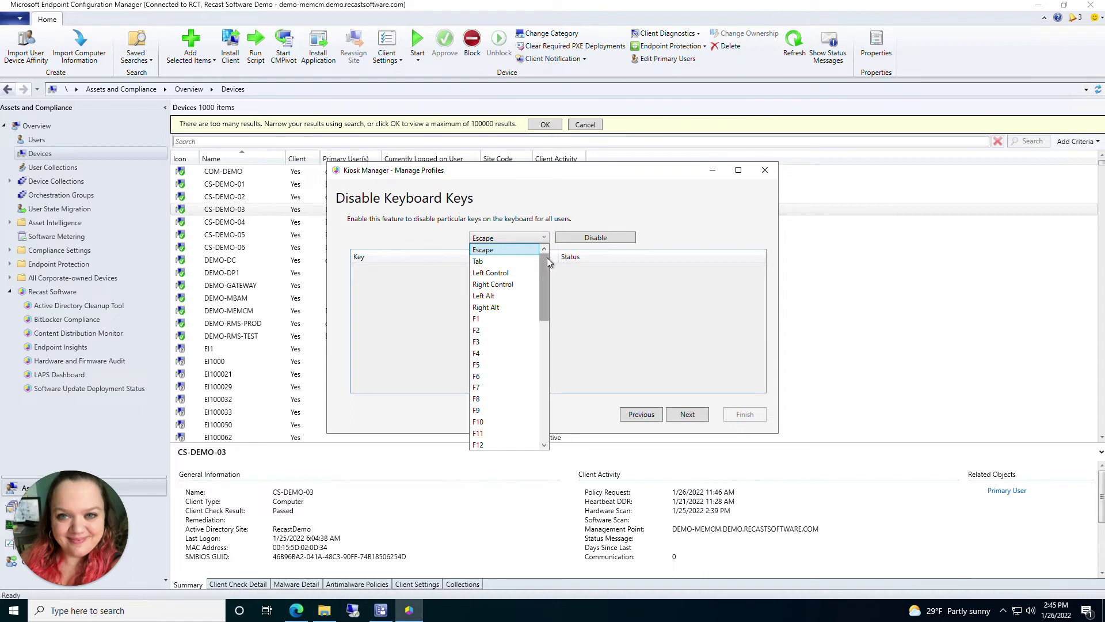
drag(546, 274, 548, 391)
click(521, 434)
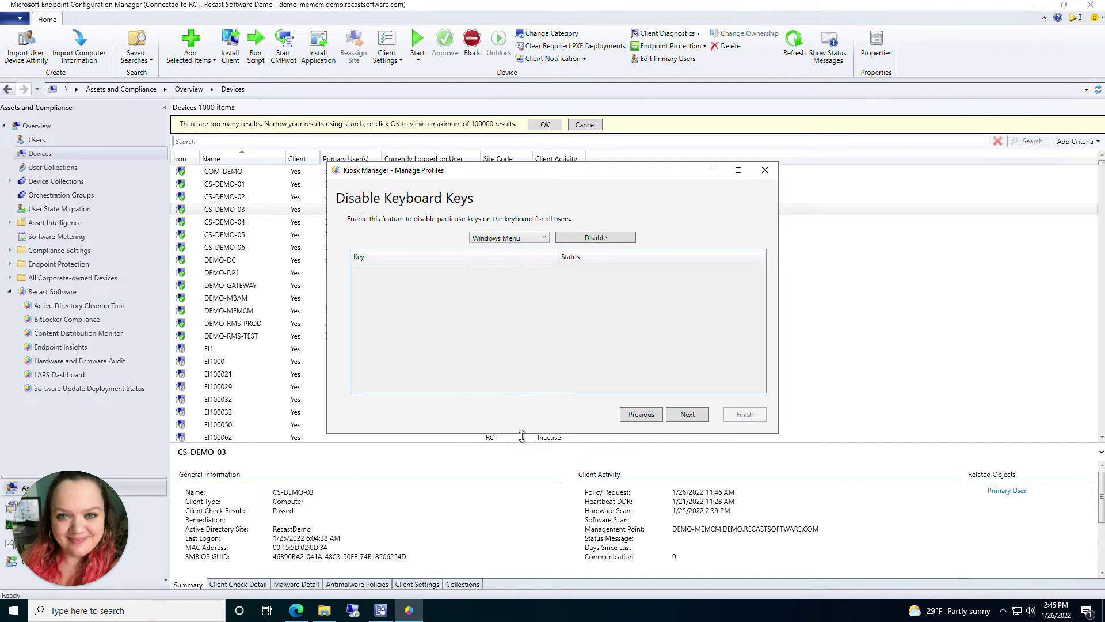
click(609, 240)
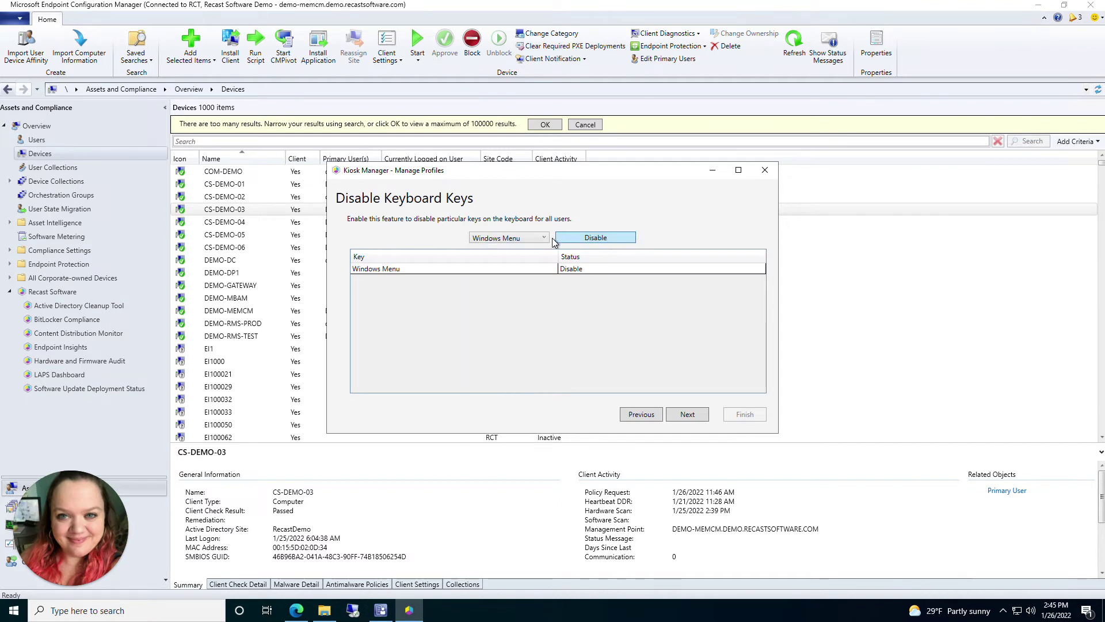
Add the Tab key to the list of disabled keyboard keys
click(516, 240)
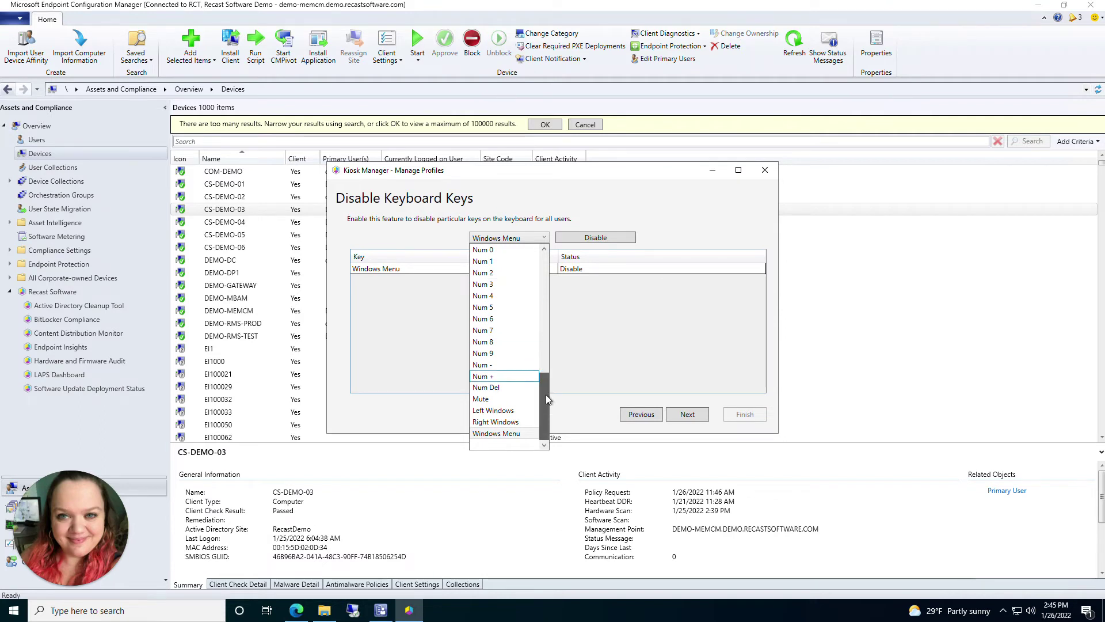
drag(546, 397, 548, 274)
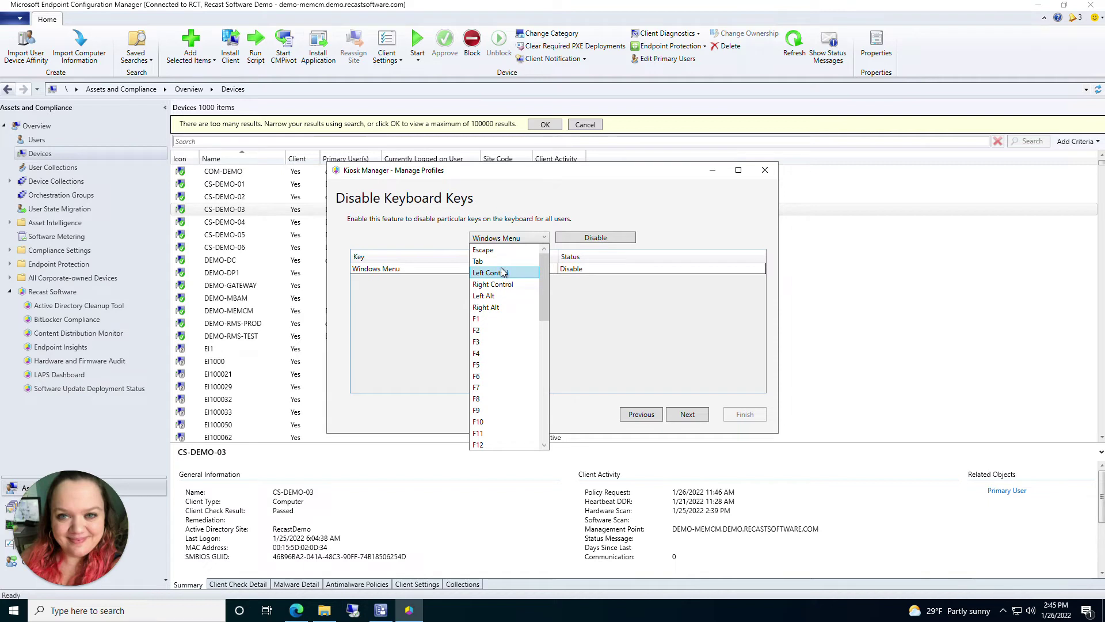
click(483, 261)
click(596, 241)
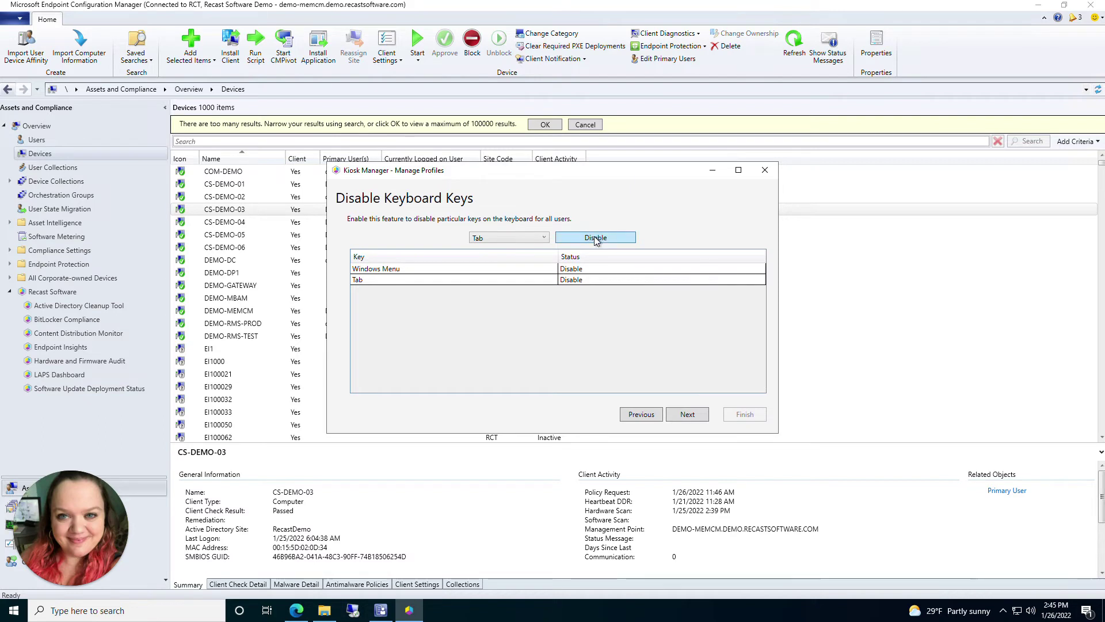
Continue to the Audio Configuration settings, adjust the default volume slightly, and close the profile wizard without finishing it
click(688, 415)
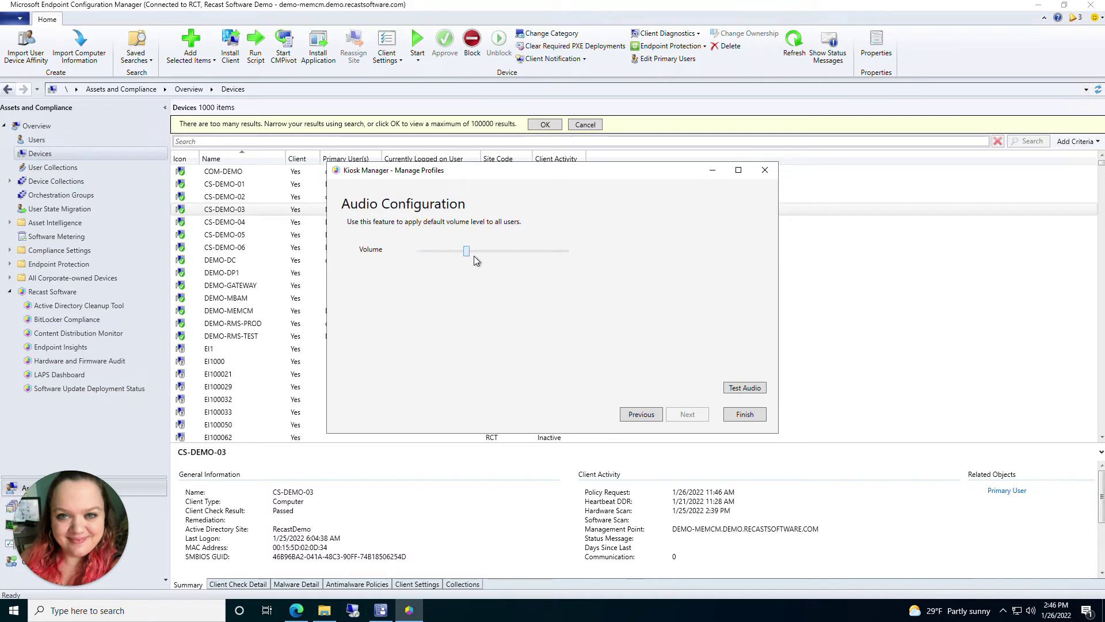
drag(485, 256, 487, 256)
mouse_move(486, 252)
mouse_down()
mouse_move(545, 257)
mouse_move(436, 254)
mouse_move(483, 254)
mouse_up()
click(765, 173)
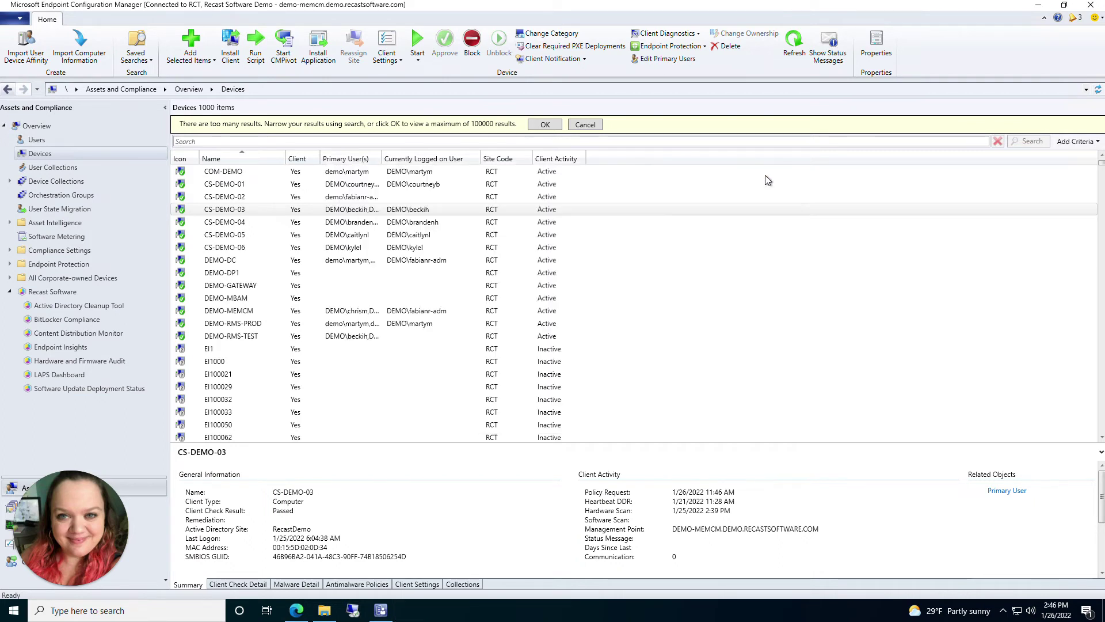
Check the Kiosk Manager Applied Profile Status of CS-DEMO-03 and select its device entry
right_click(346, 212)
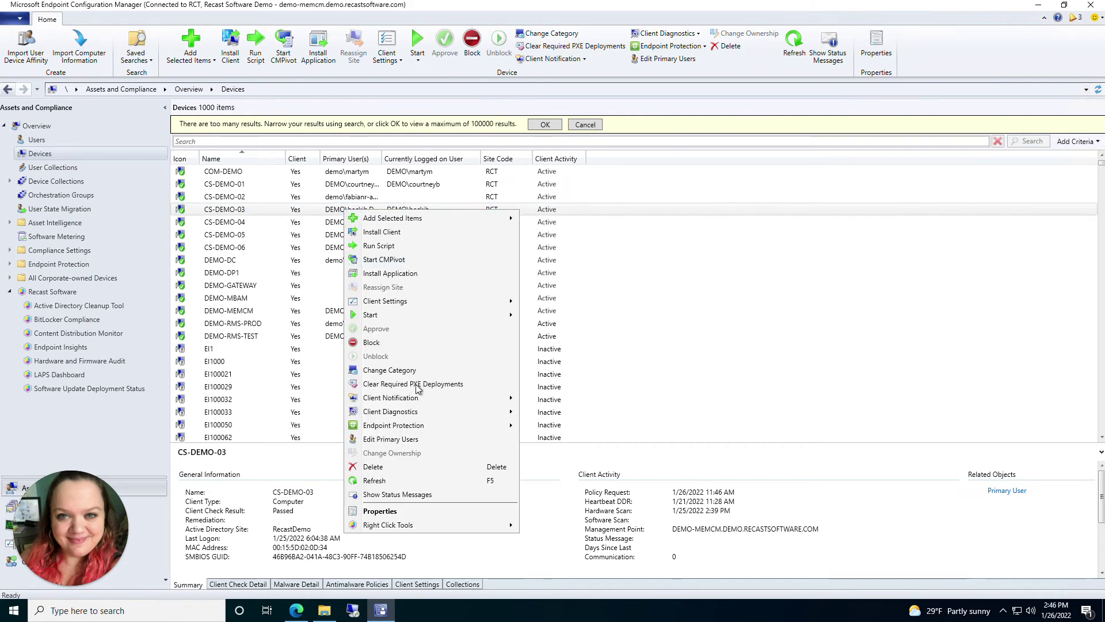
mouse_move(461, 526)
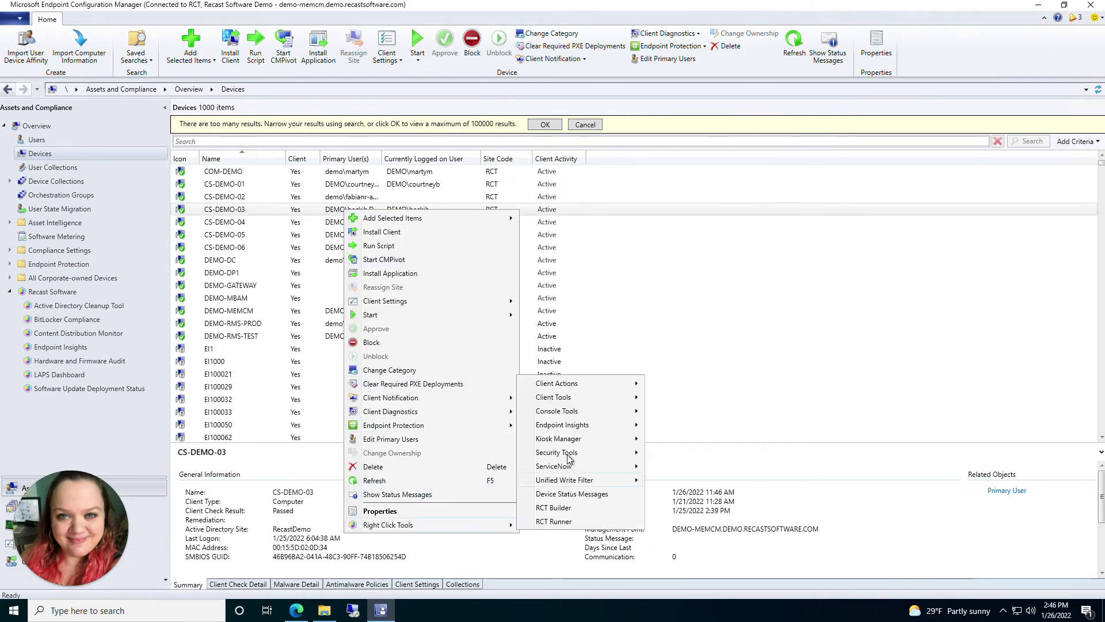
mouse_move(590, 437)
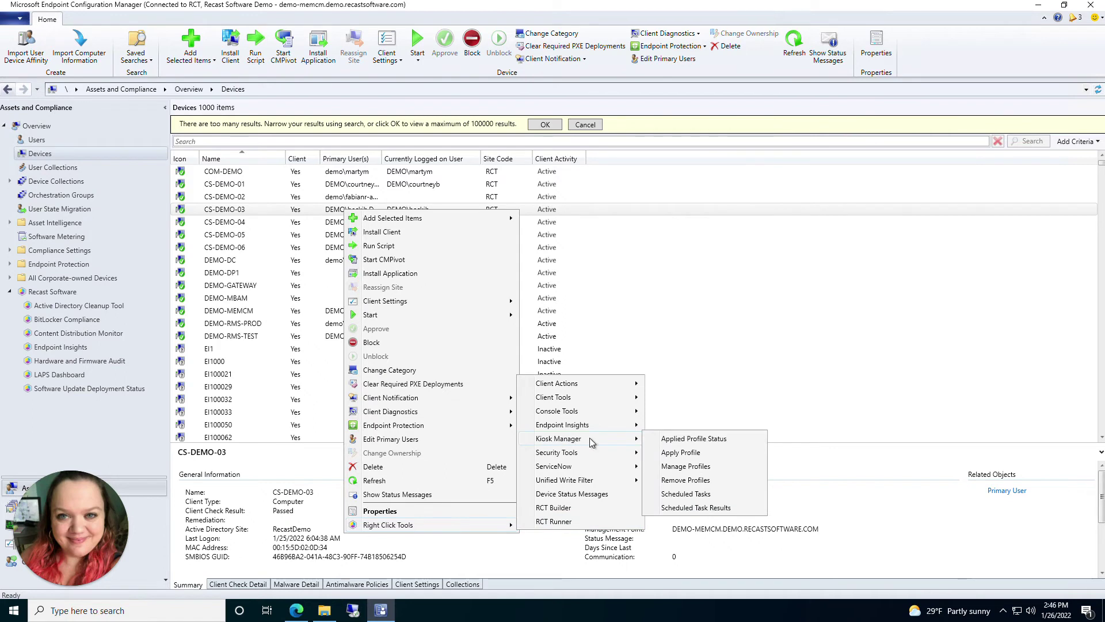
click(714, 439)
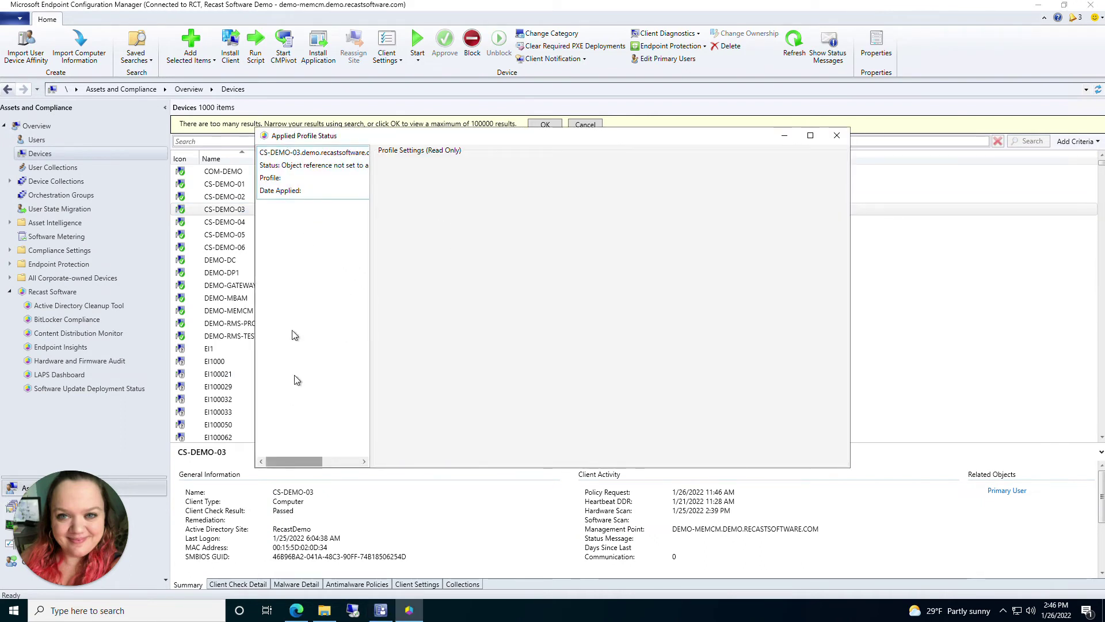
click(305, 192)
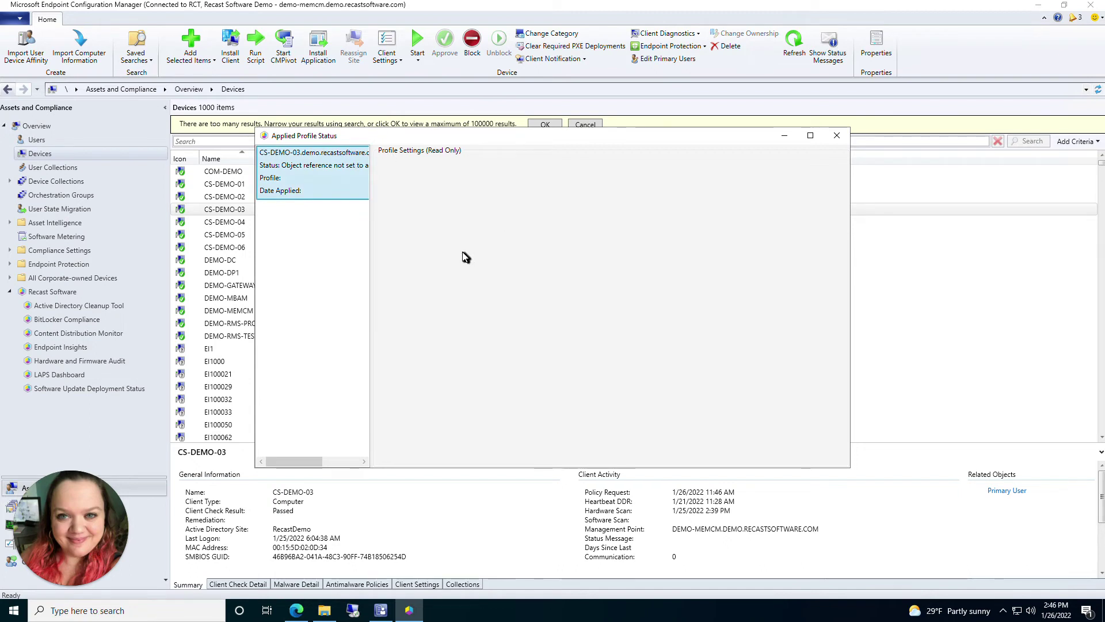
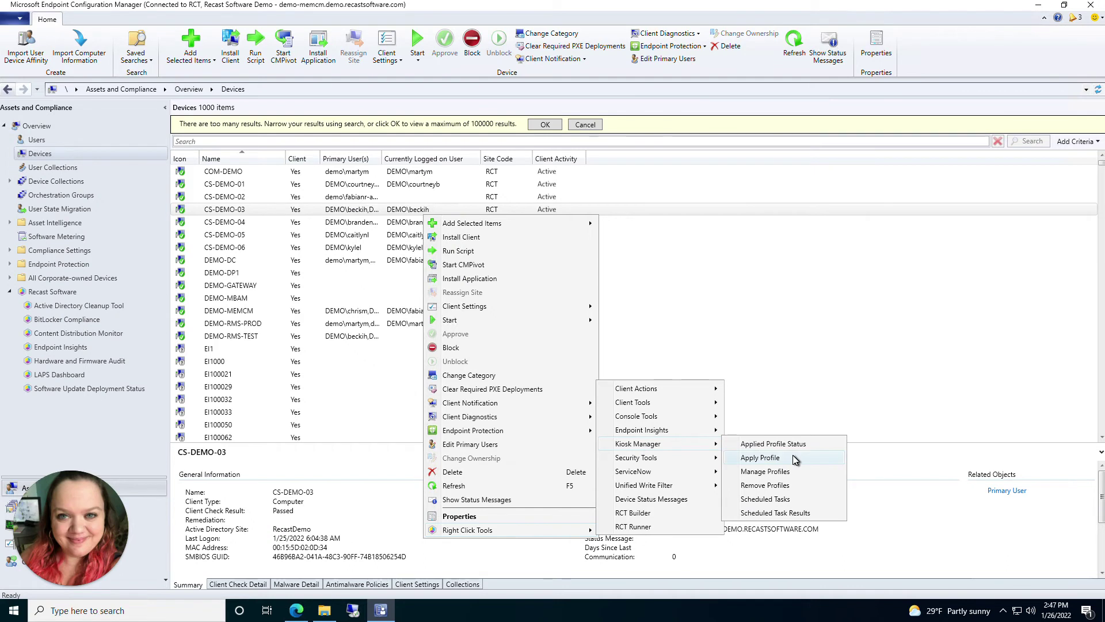
Review the Schedule Deployment options for applying the Test profile to CS-DEMO-03, and close the wizard without deploying
click(795, 458)
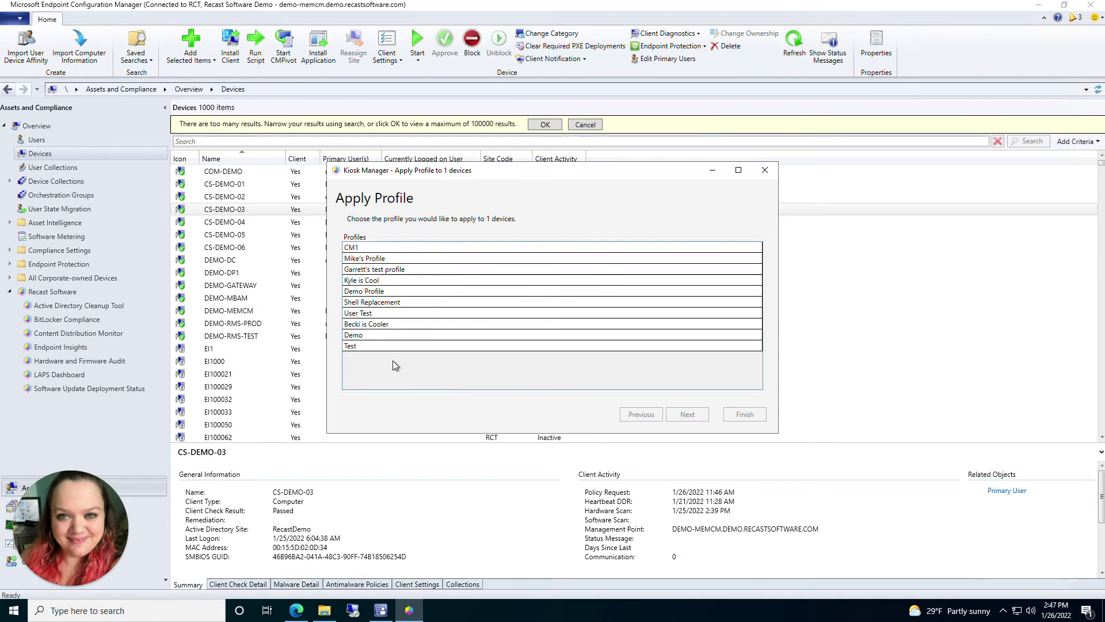
click(411, 349)
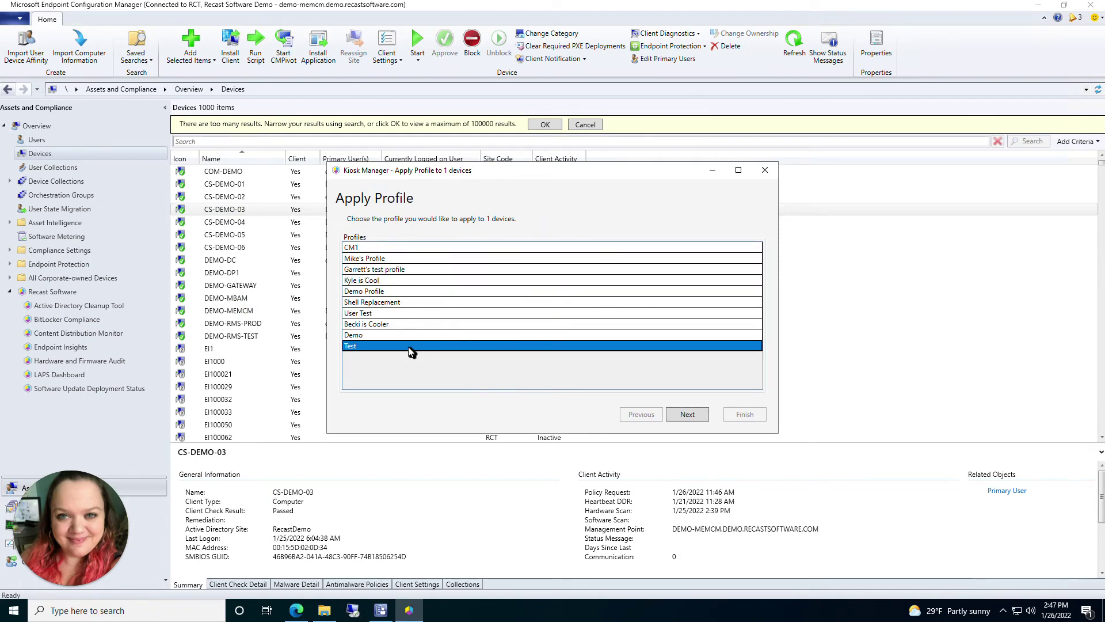
click(688, 415)
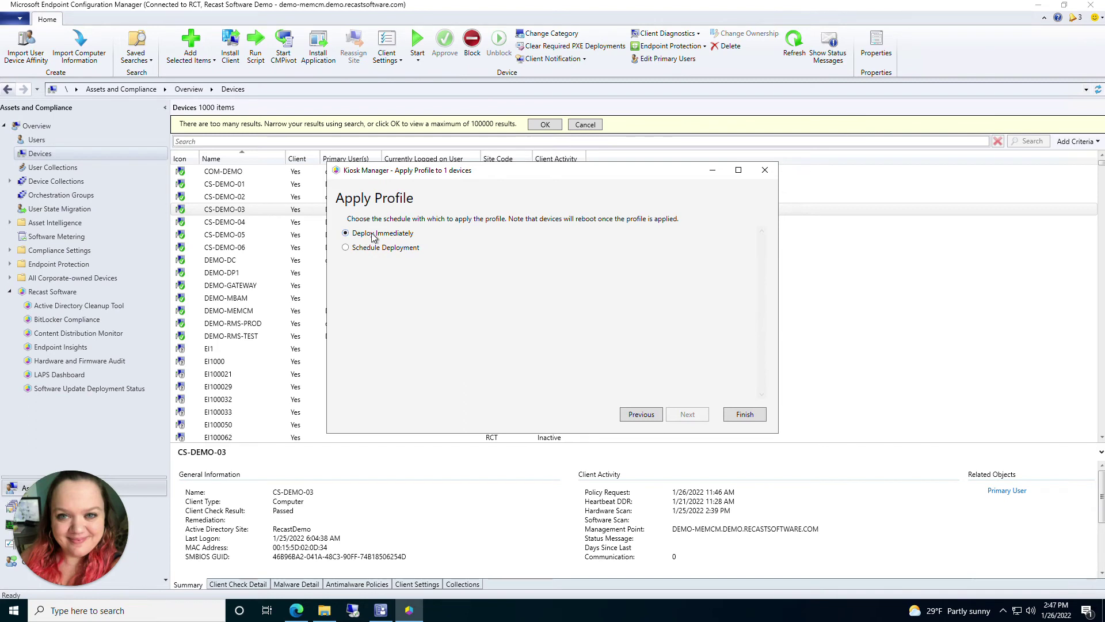
click(346, 247)
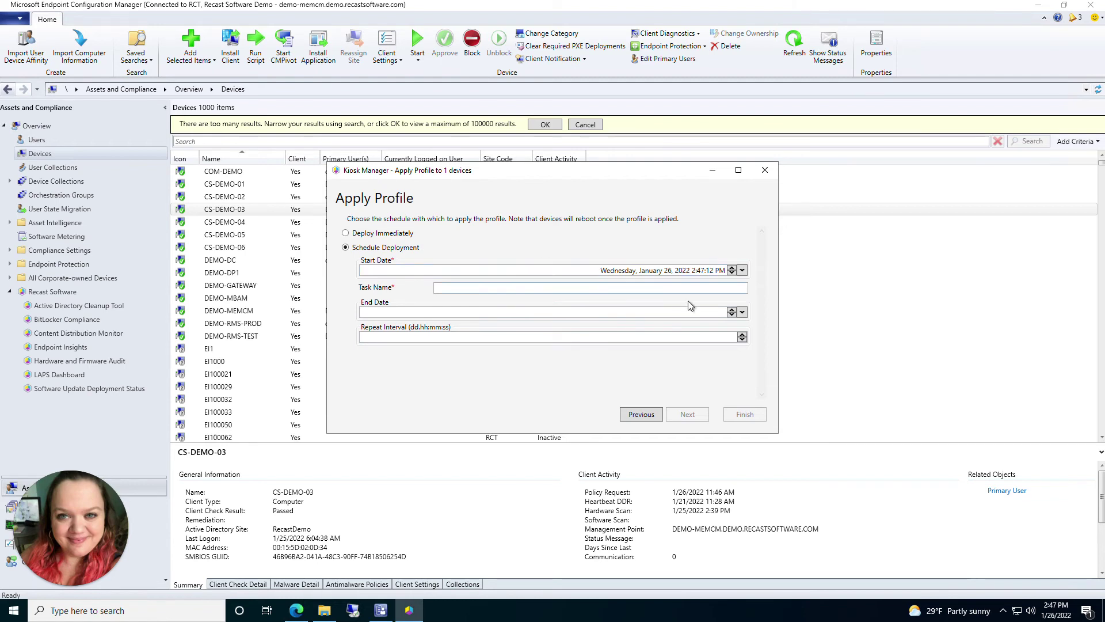
click(377, 336)
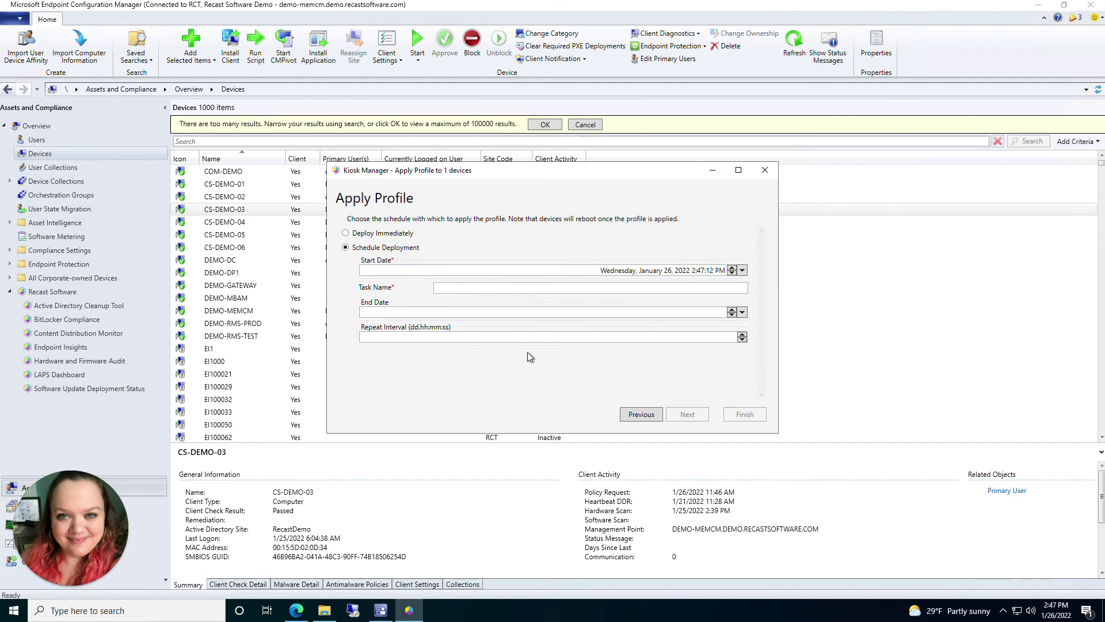
click(436, 287)
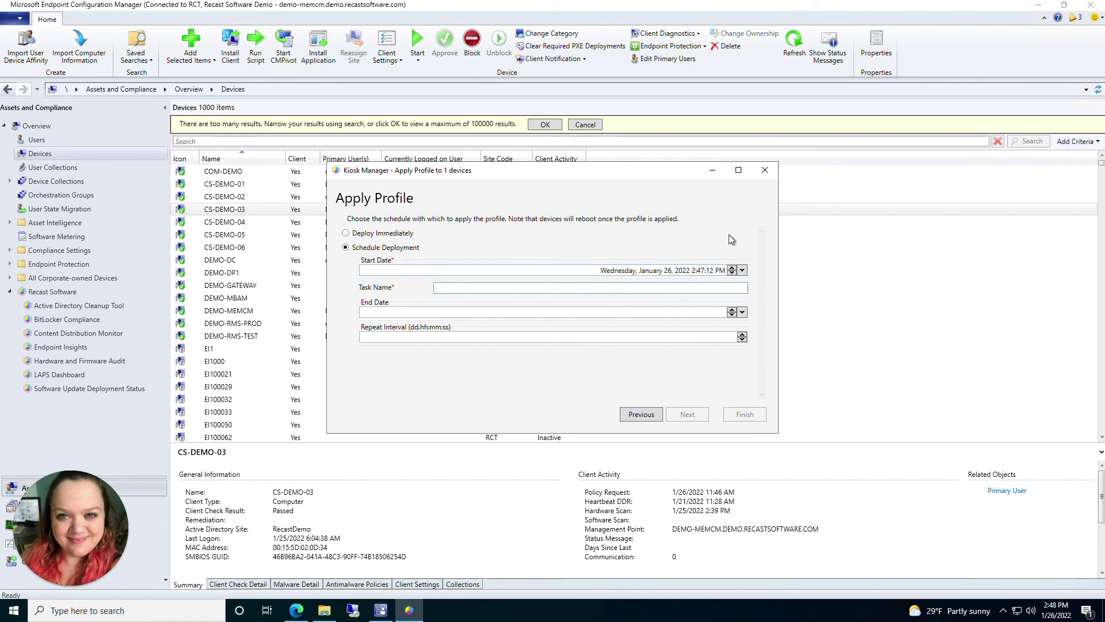
click(765, 172)
Review the Schedule Removal options for removing Kiosk Manager profiles from CS-DEMO-03, and close the wizard without removing anything
right_click(451, 208)
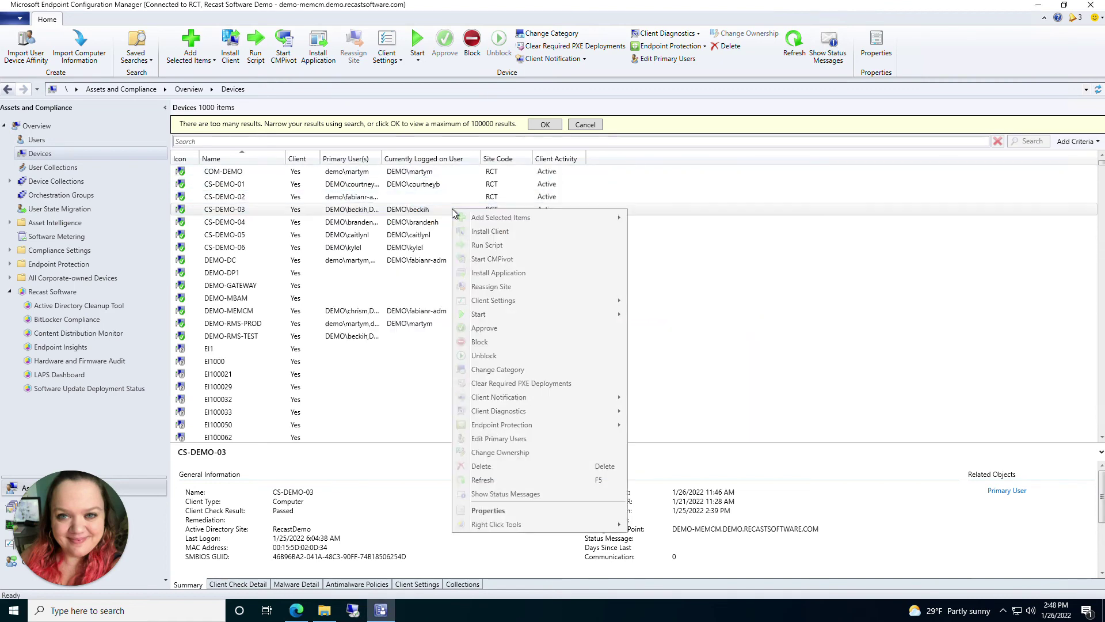
mouse_move(512, 524)
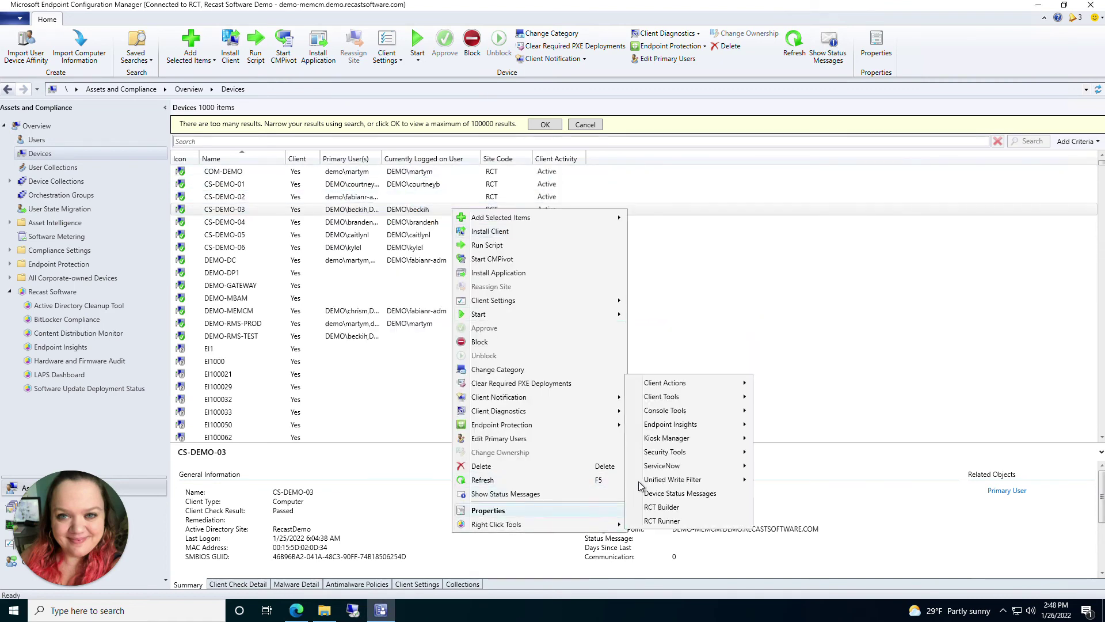
mouse_move(669, 440)
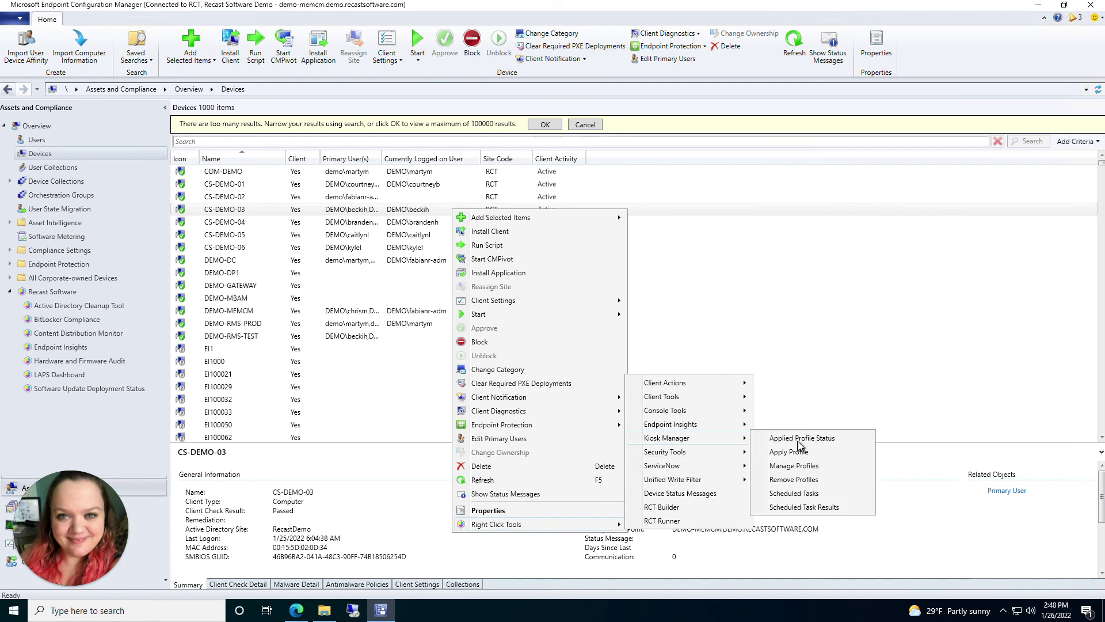
click(808, 484)
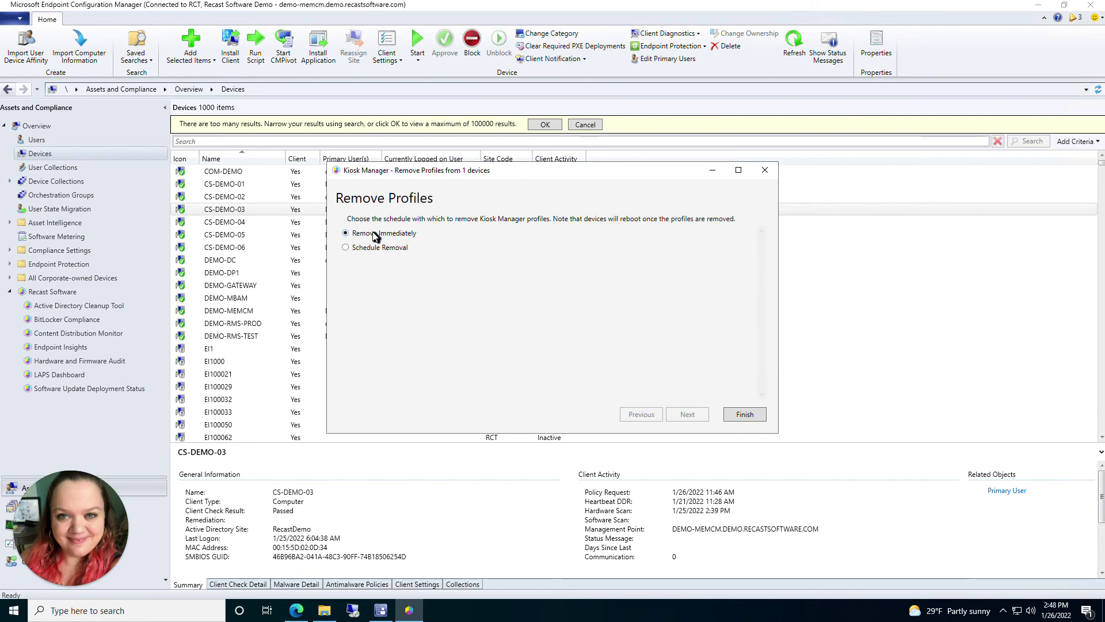
click(346, 248)
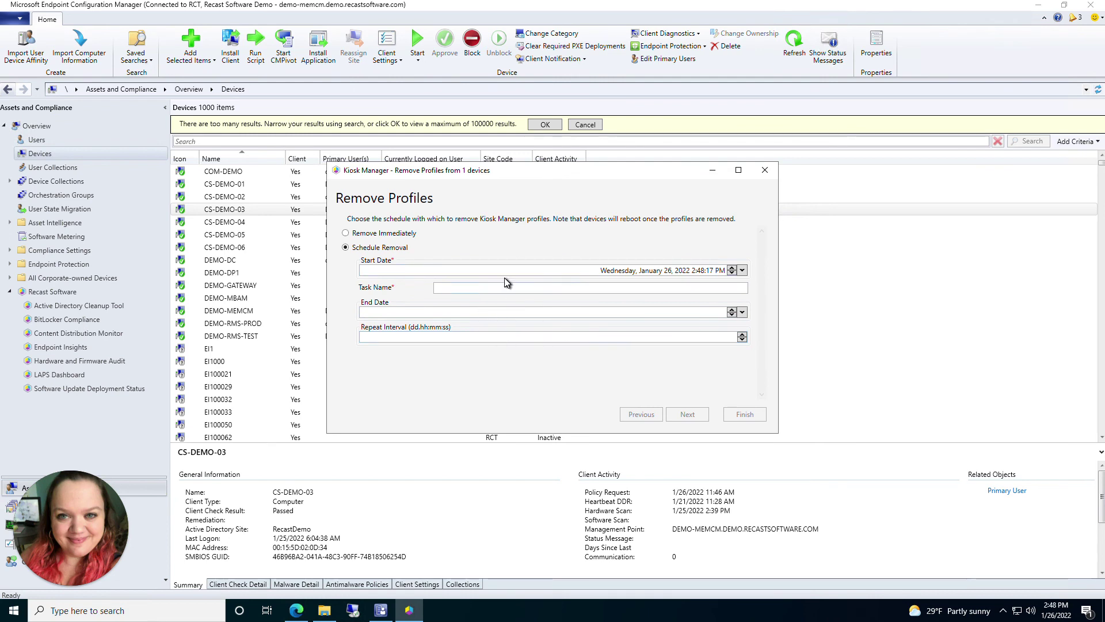
click(765, 170)
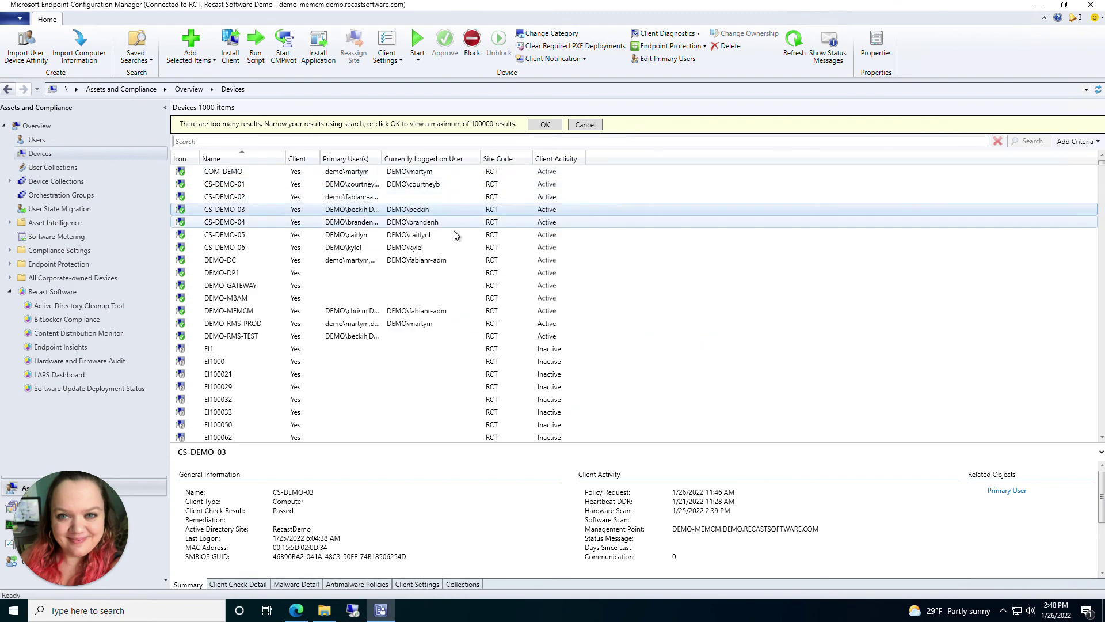
View the Kiosk Manager Scheduled Tasks for CS-DEMO-03 and close the window
right_click(433, 212)
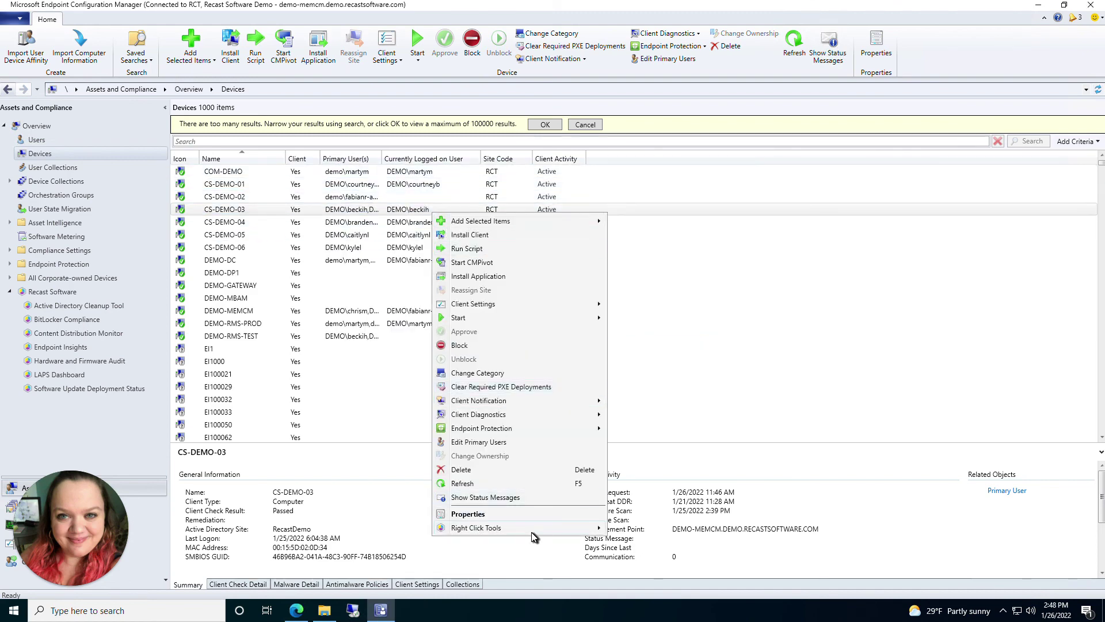
mouse_move(546, 528)
mouse_move(646, 443)
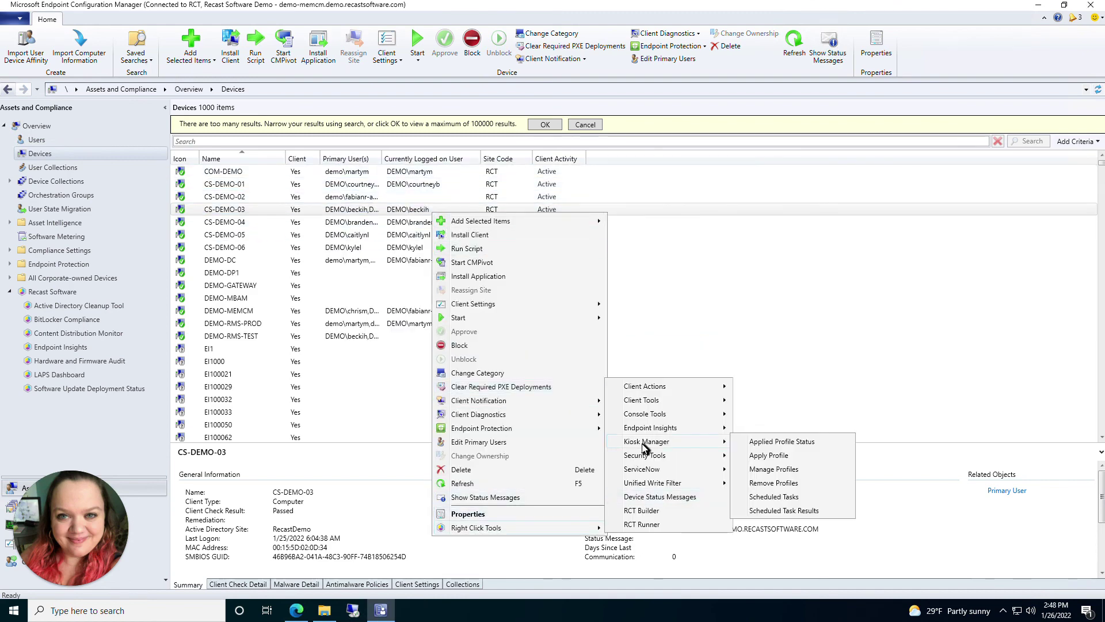
click(797, 499)
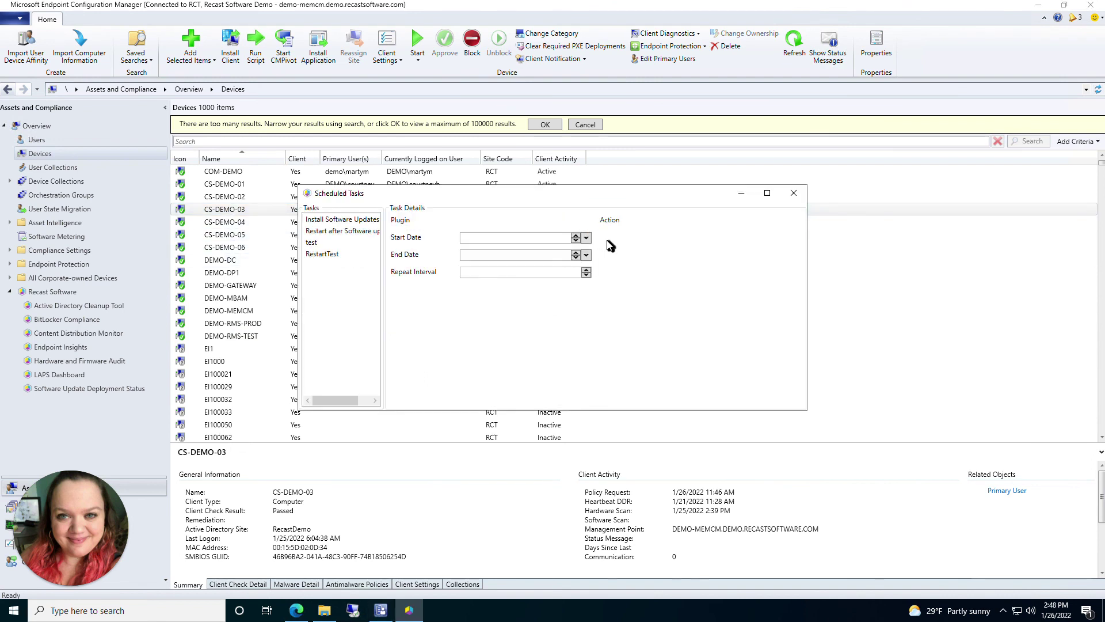
click(793, 193)
View the Kiosk Manager Scheduled Task Results for CS-DEMO-03 and close the results window
right_click(462, 210)
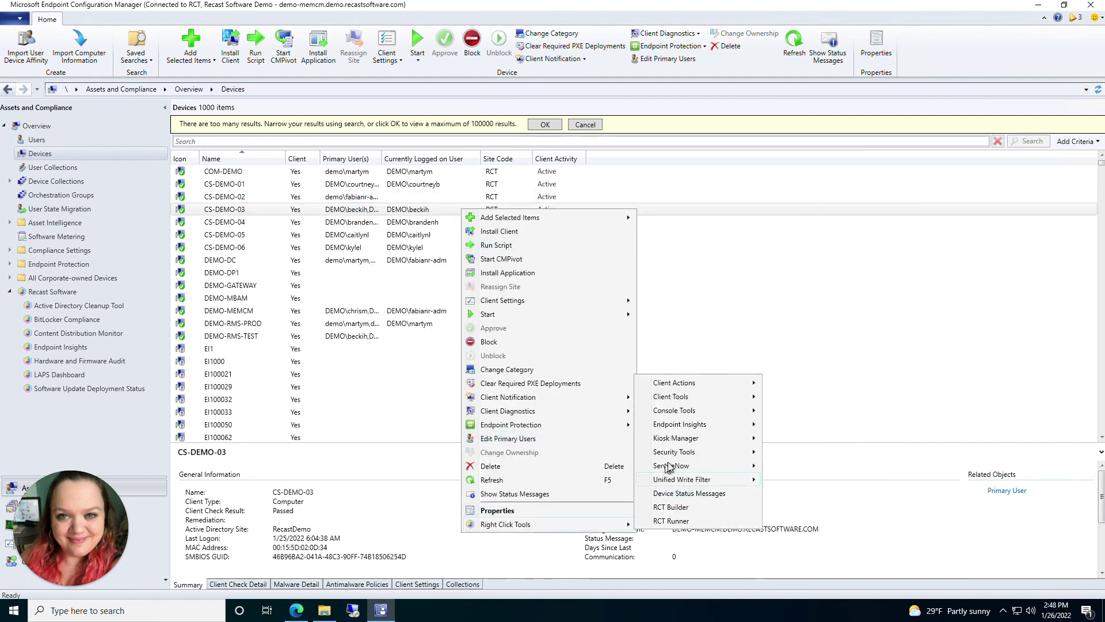
mouse_move(688, 441)
click(781, 507)
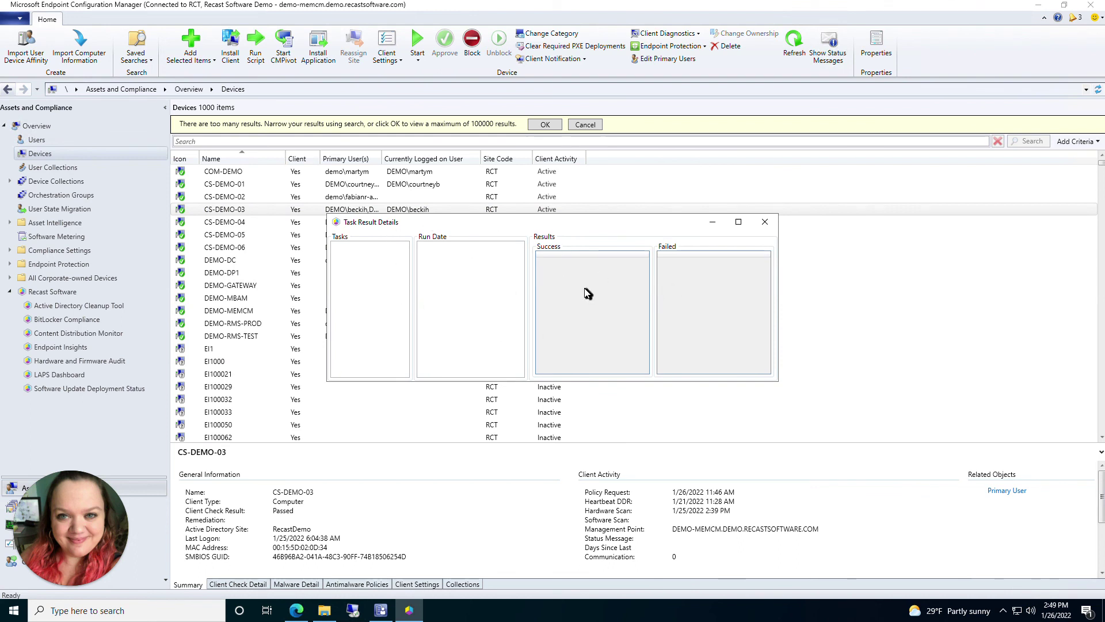
click(765, 223)
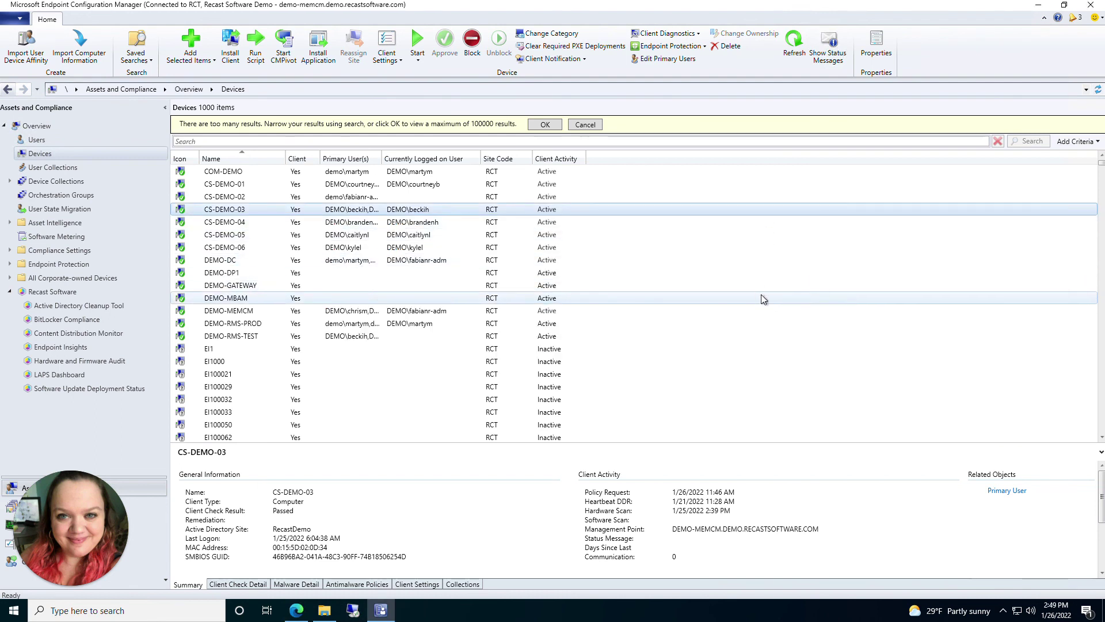